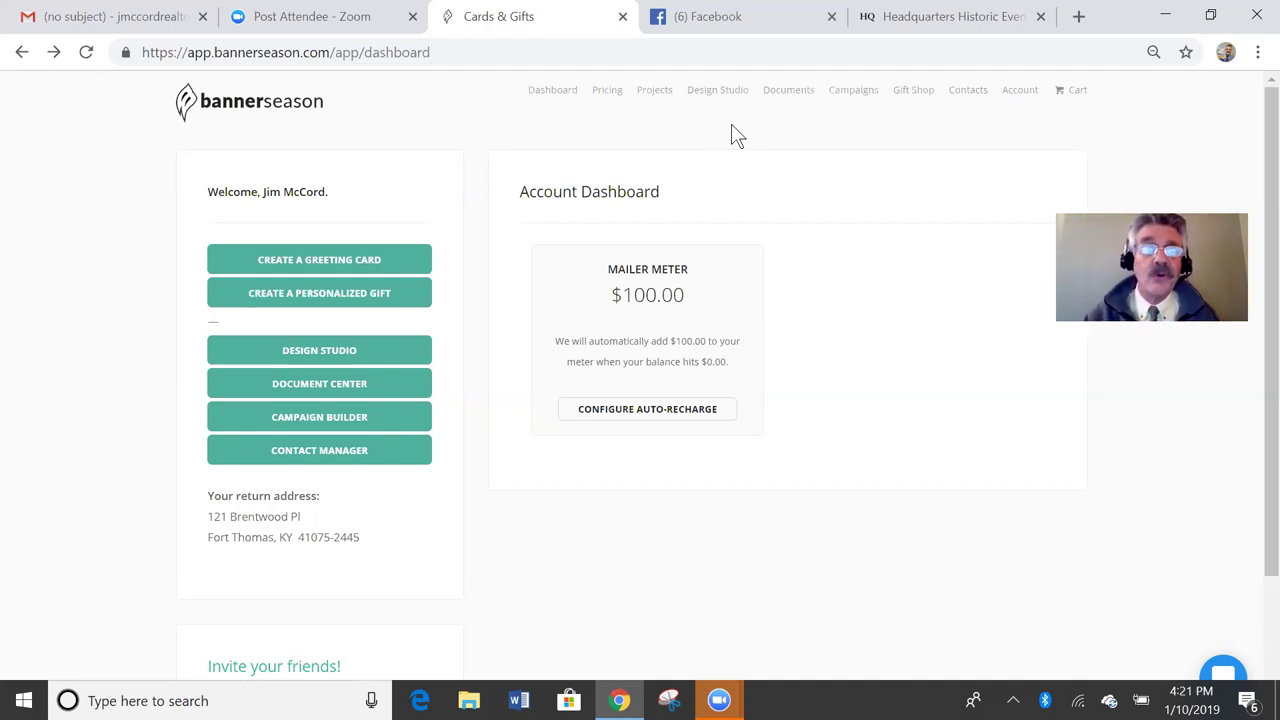
# Step: From the Design Studio's Photo Mug themes, start a mug with the Full Size Photo theme
pyautogui.click(320, 350)
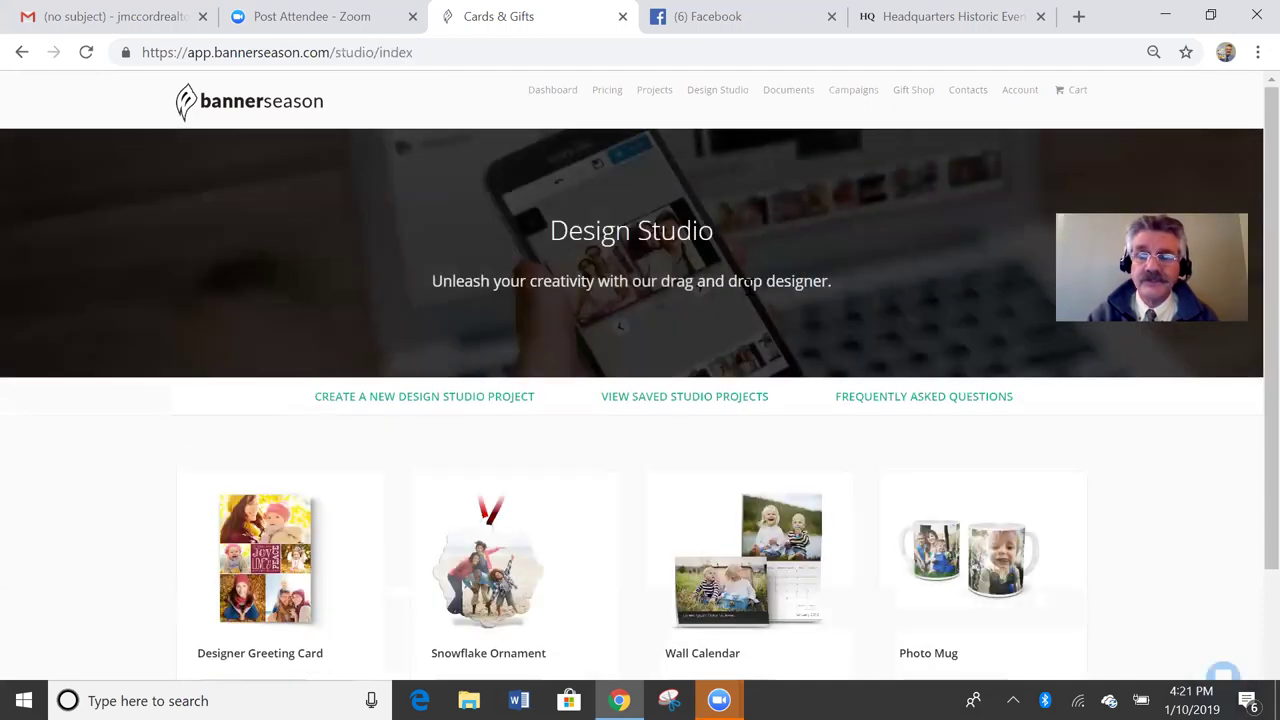
pyautogui.moveTo(1265, 157); pyautogui.dragTo(1262, 308)
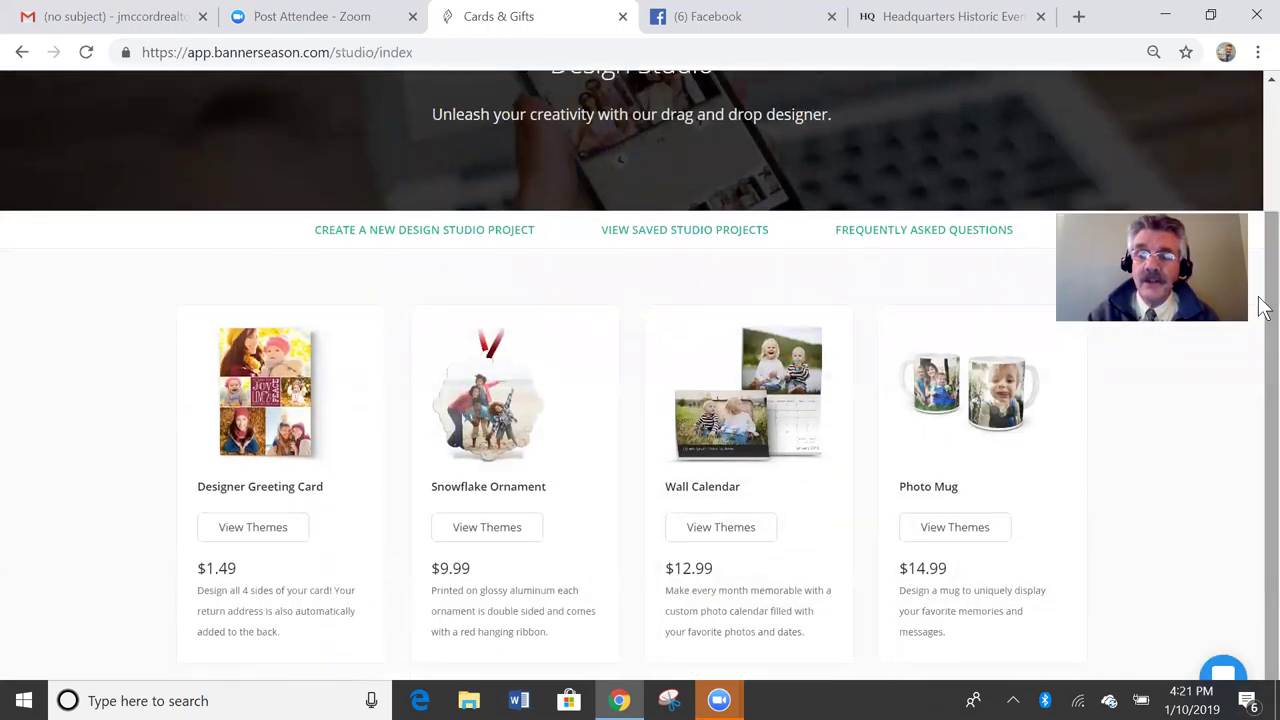
pyautogui.click(986, 526)
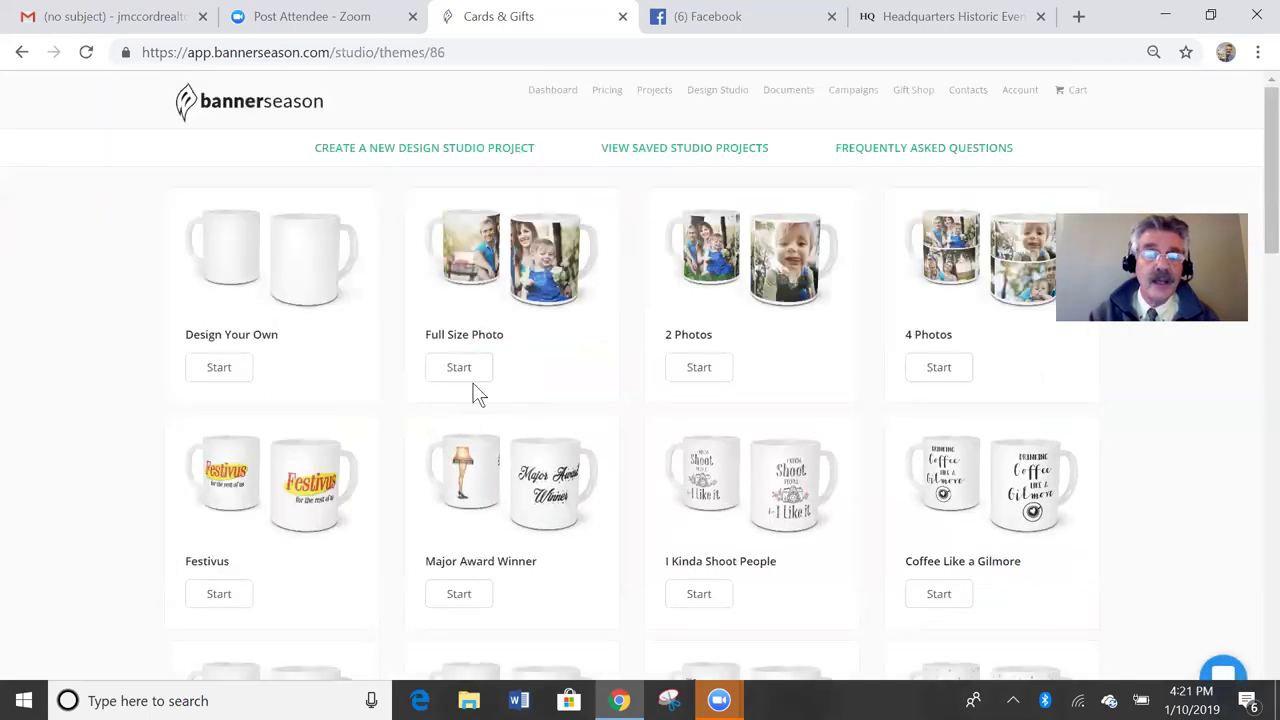
pyautogui.click(459, 367)
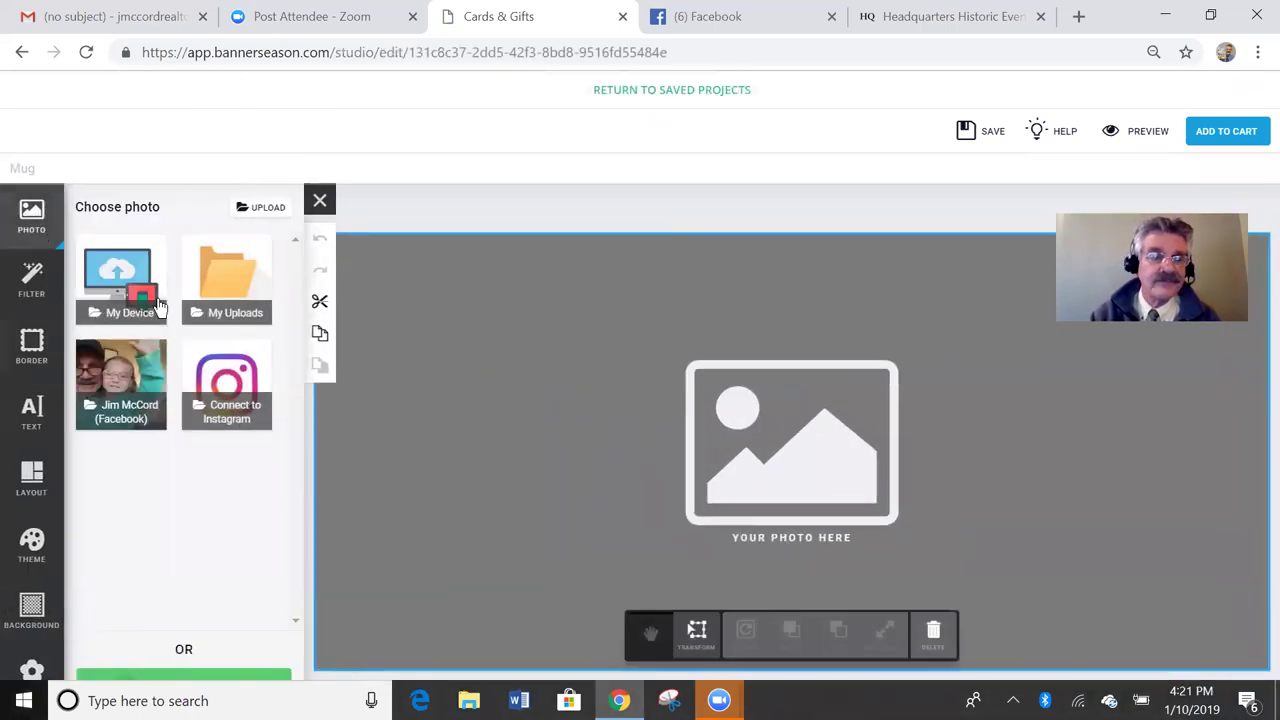
# Step: Place the brick-walled venue panorama from Recent uploads on the mug and shift it slightly left
pyautogui.click(234, 296)
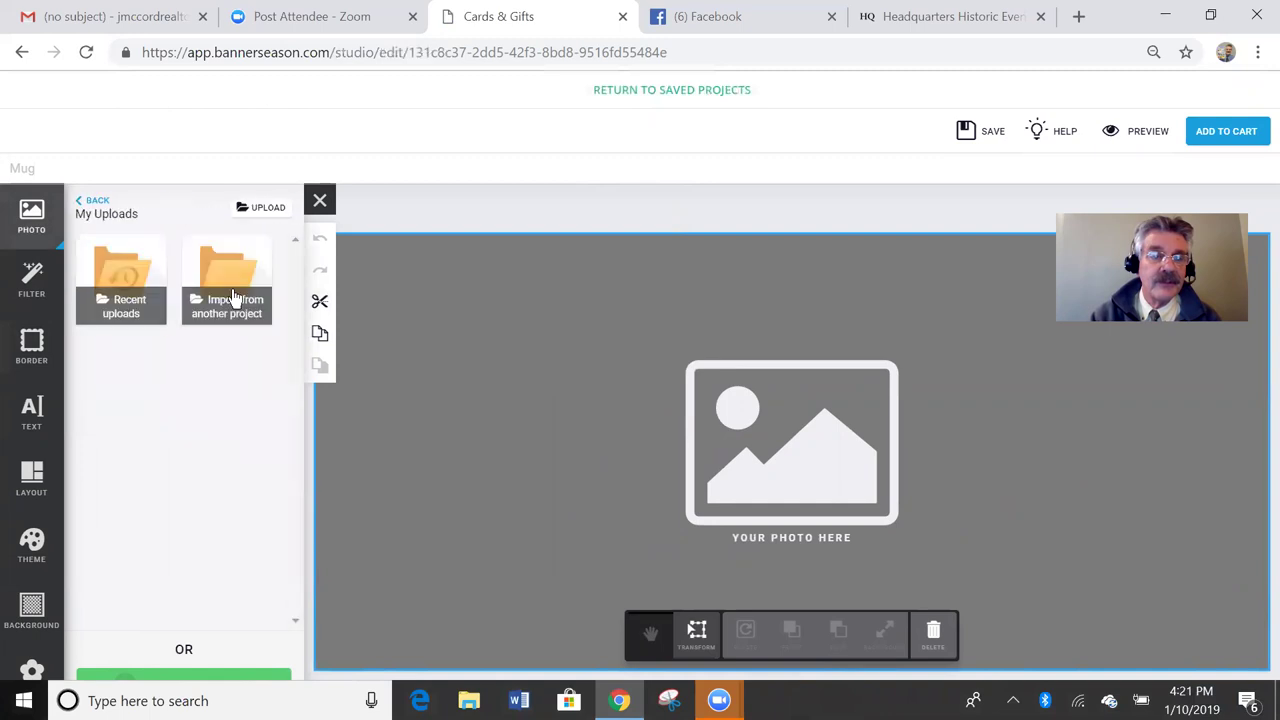
pyautogui.click(142, 308)
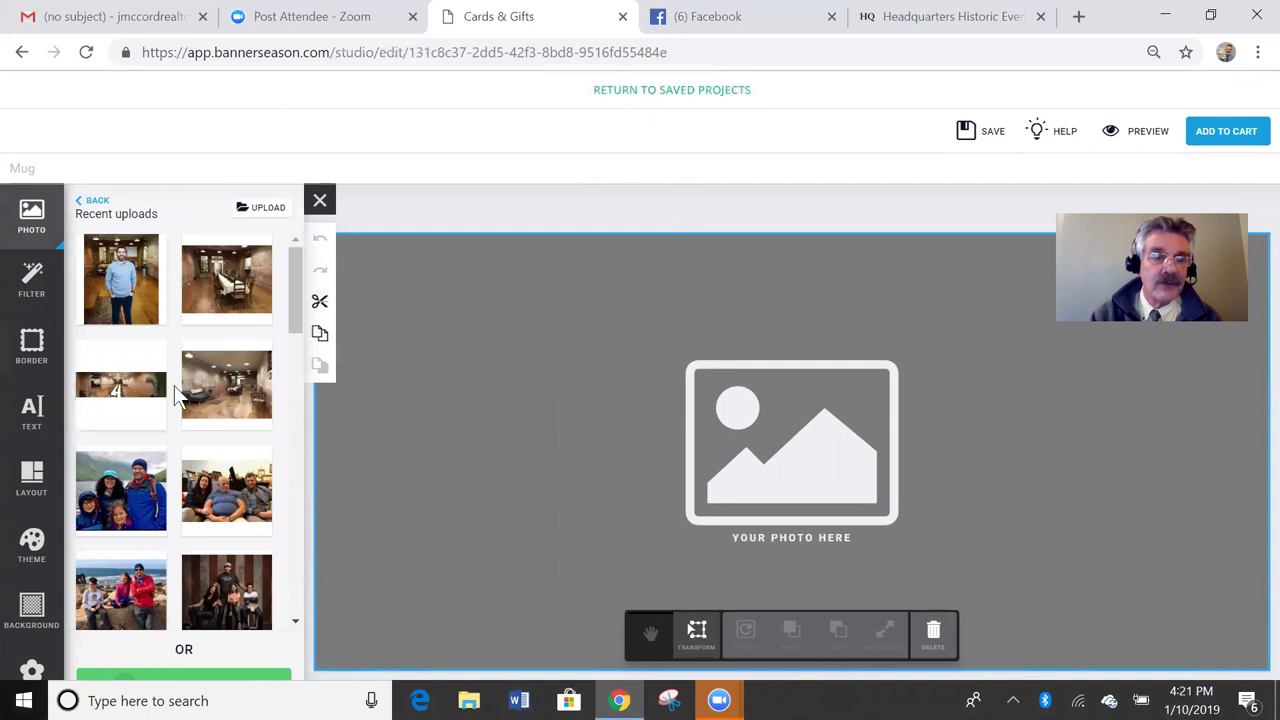
pyautogui.moveTo(142, 392); pyautogui.dragTo(777, 449)
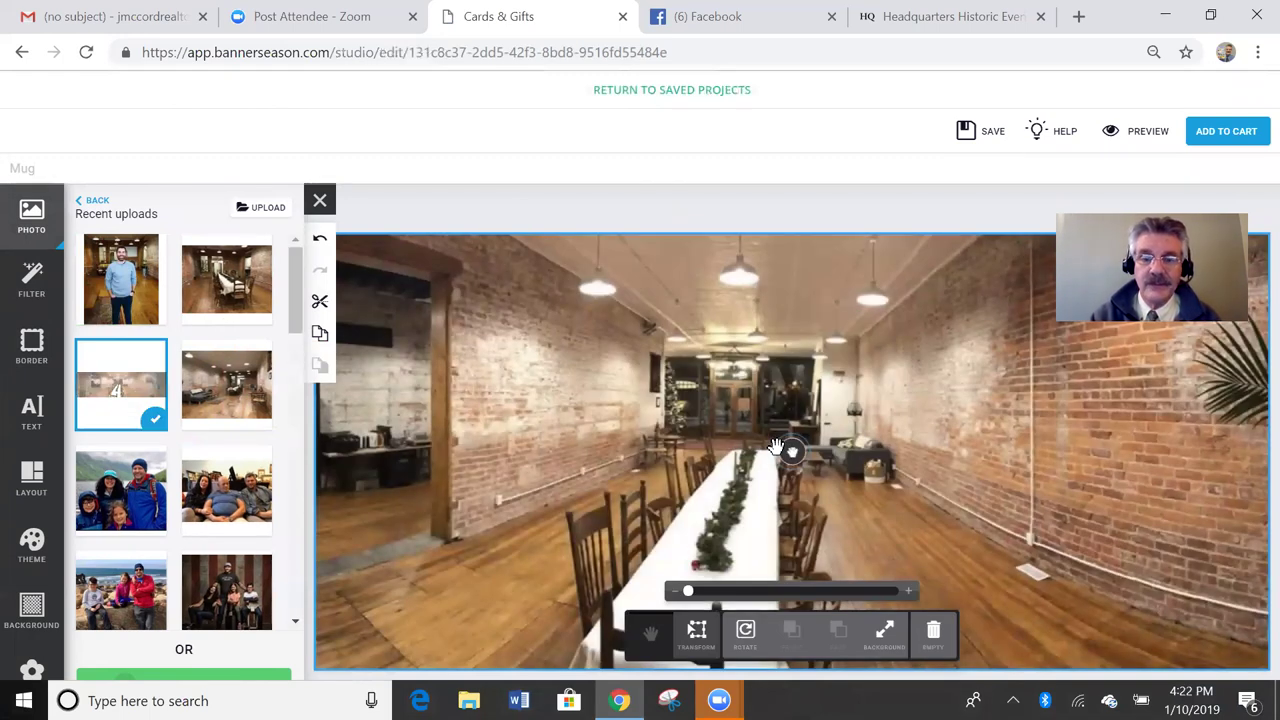
pyautogui.click(790, 430)
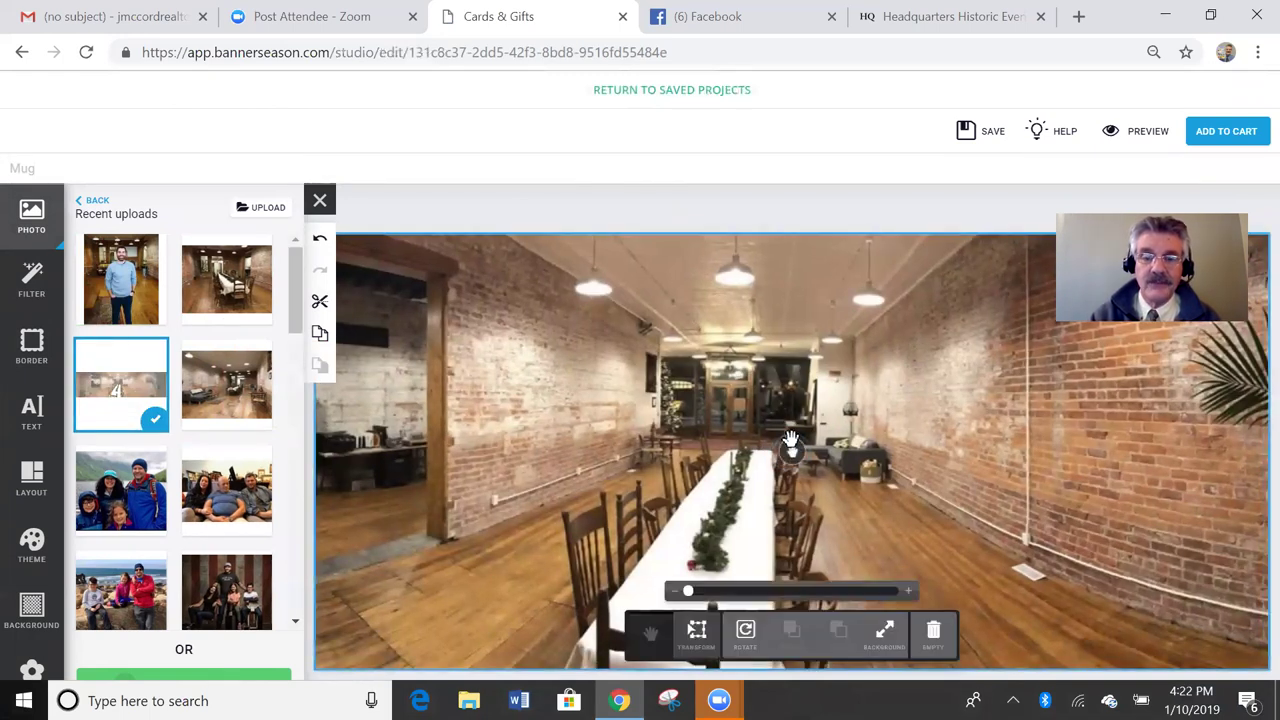
pyautogui.moveTo(790, 449); pyautogui.dragTo(771, 449)
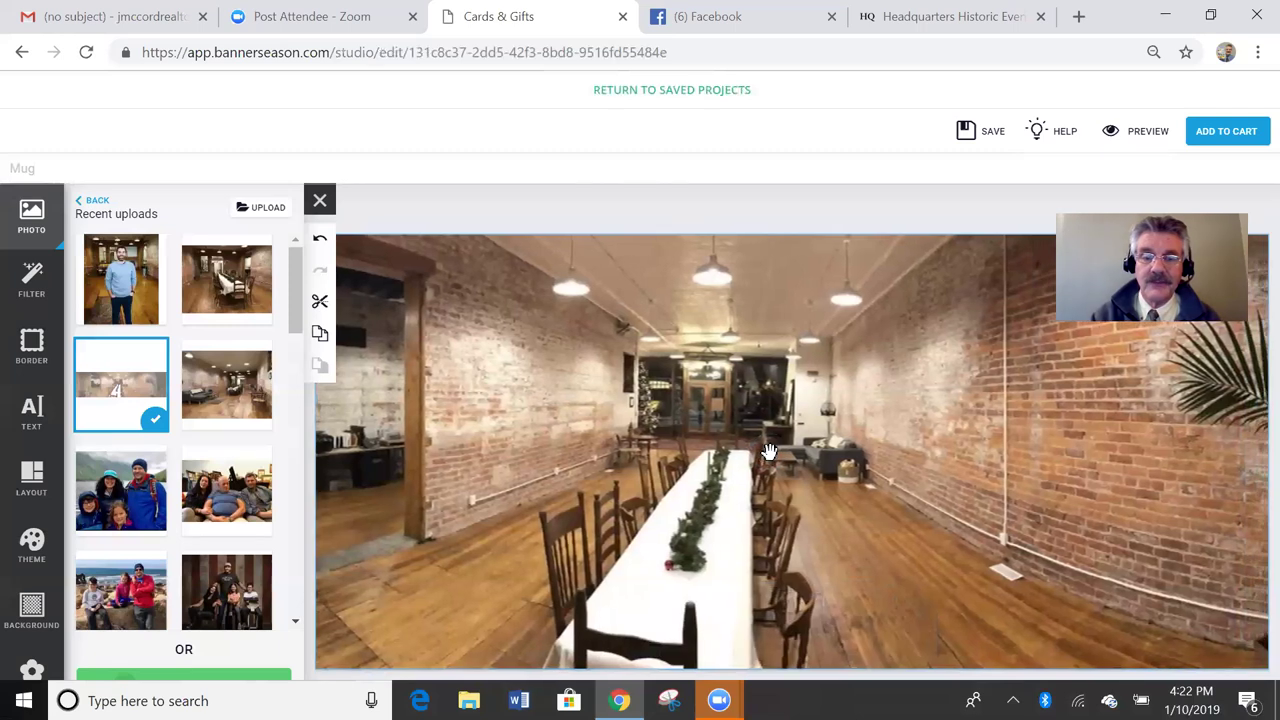
# Step: Preview the panorama mug, add it to the cart, and go to the saved Design Studio projects
pyautogui.click(1140, 134)
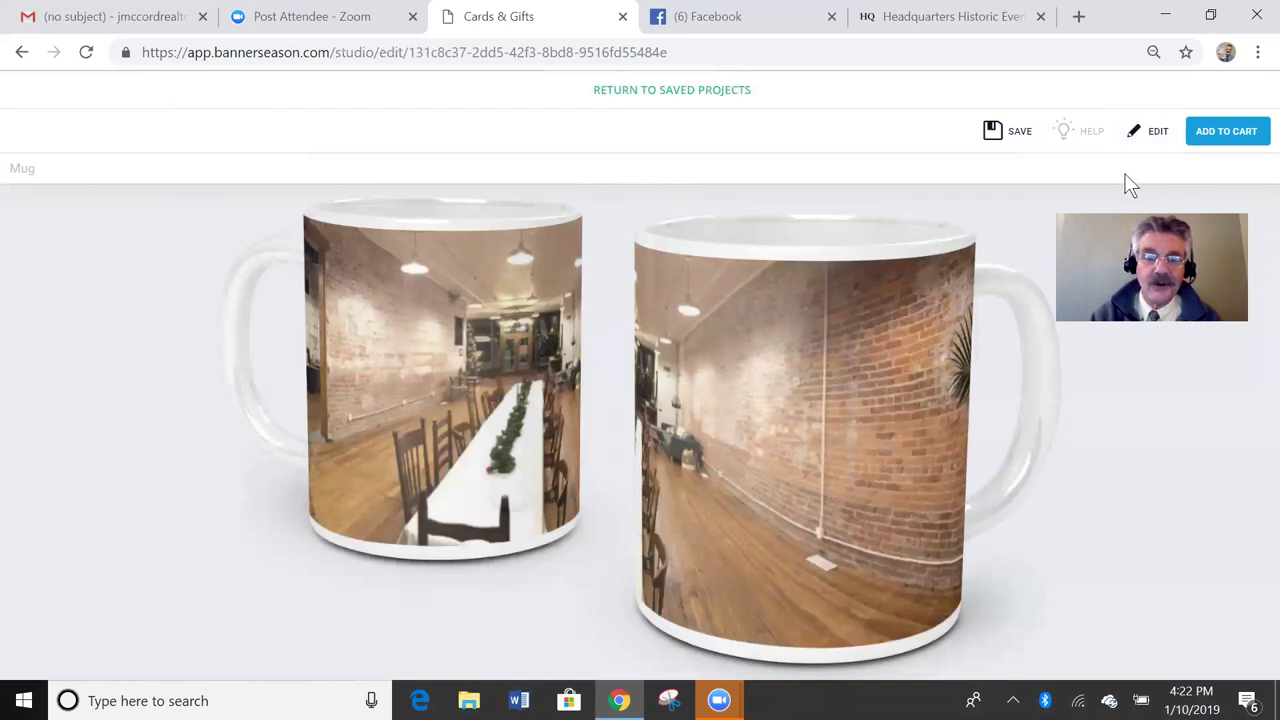
pyautogui.click(1209, 138)
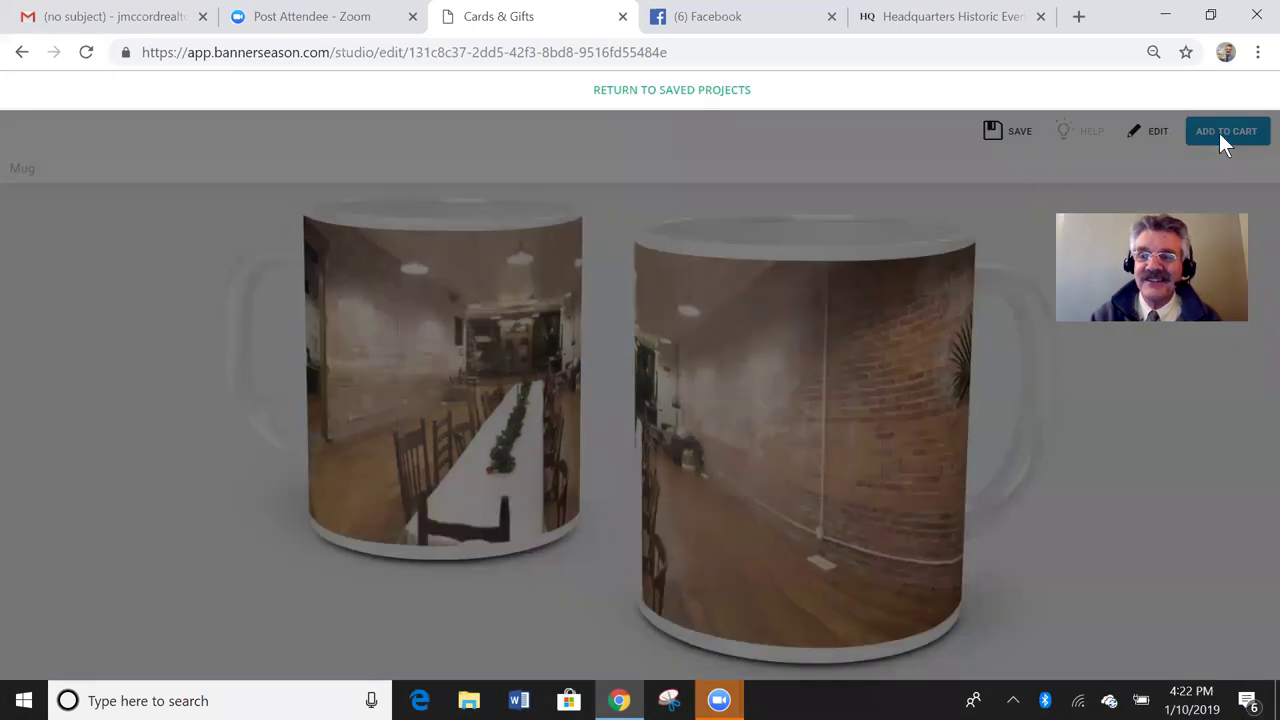
pyautogui.click(700, 473)
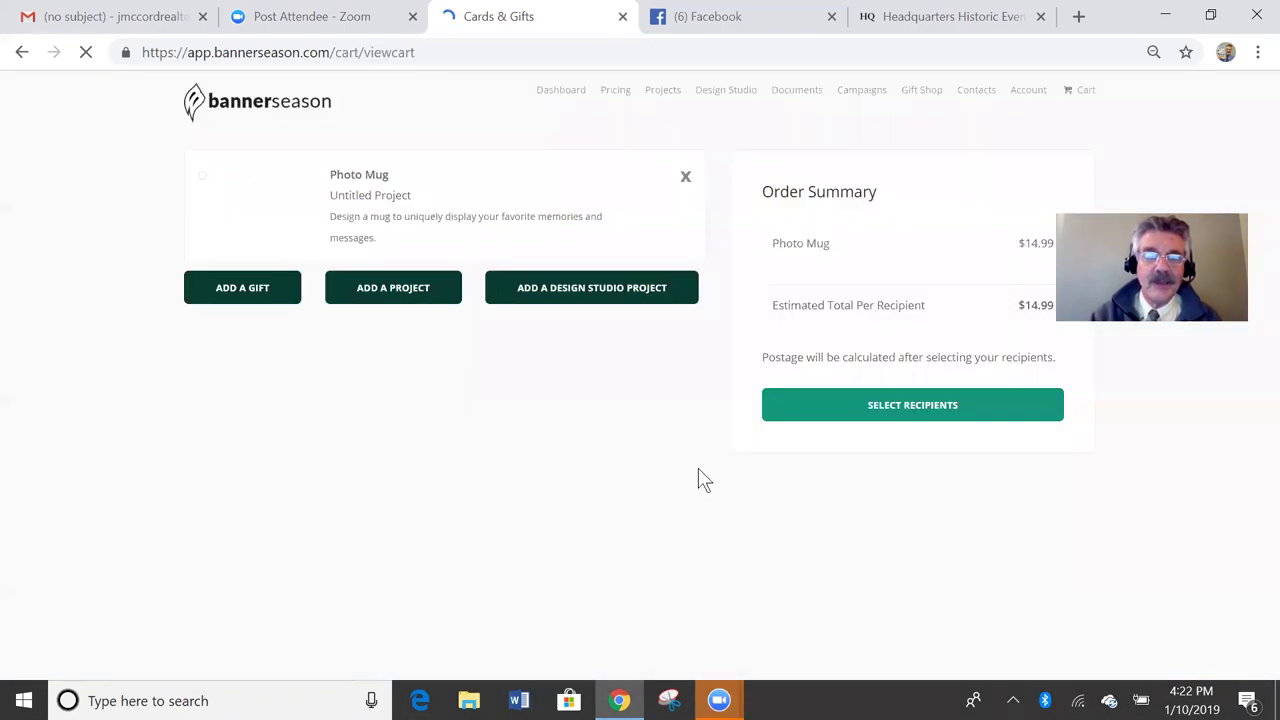
pyautogui.click(598, 288)
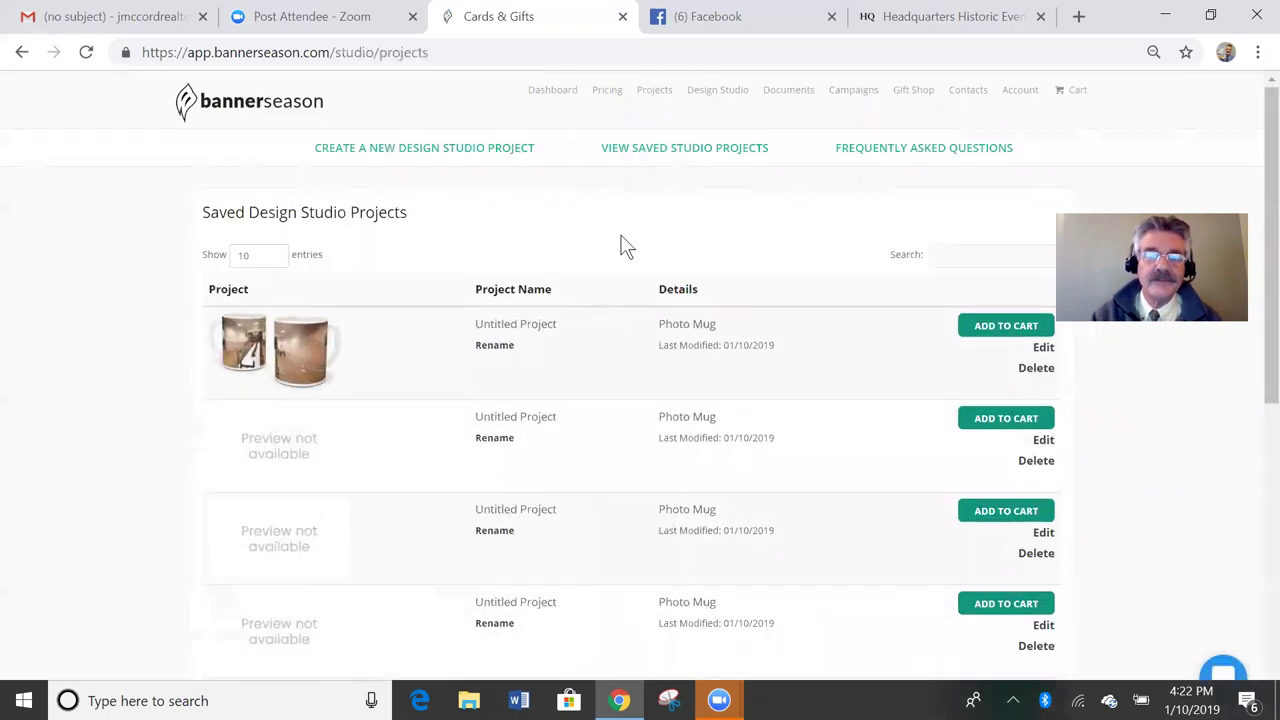
# Step: Create a new Photo Mug project using the blank Design Your Own theme
pyautogui.click(441, 157)
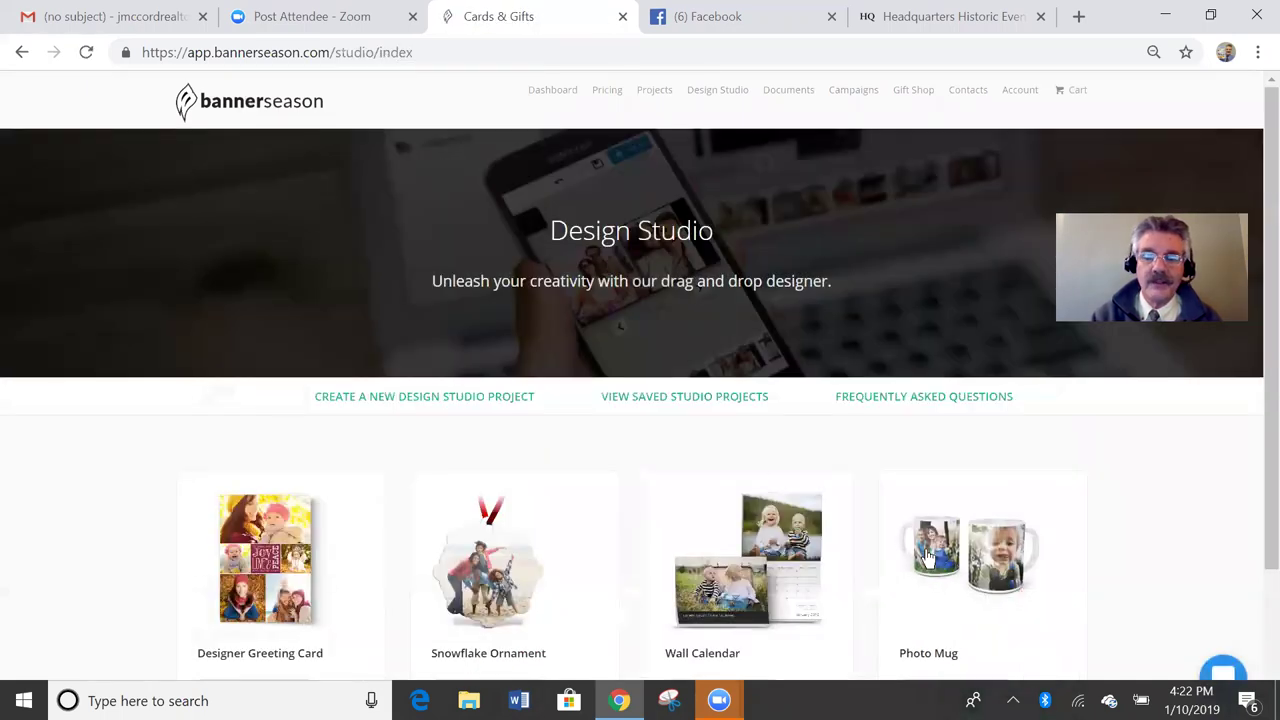
pyautogui.click(927, 557)
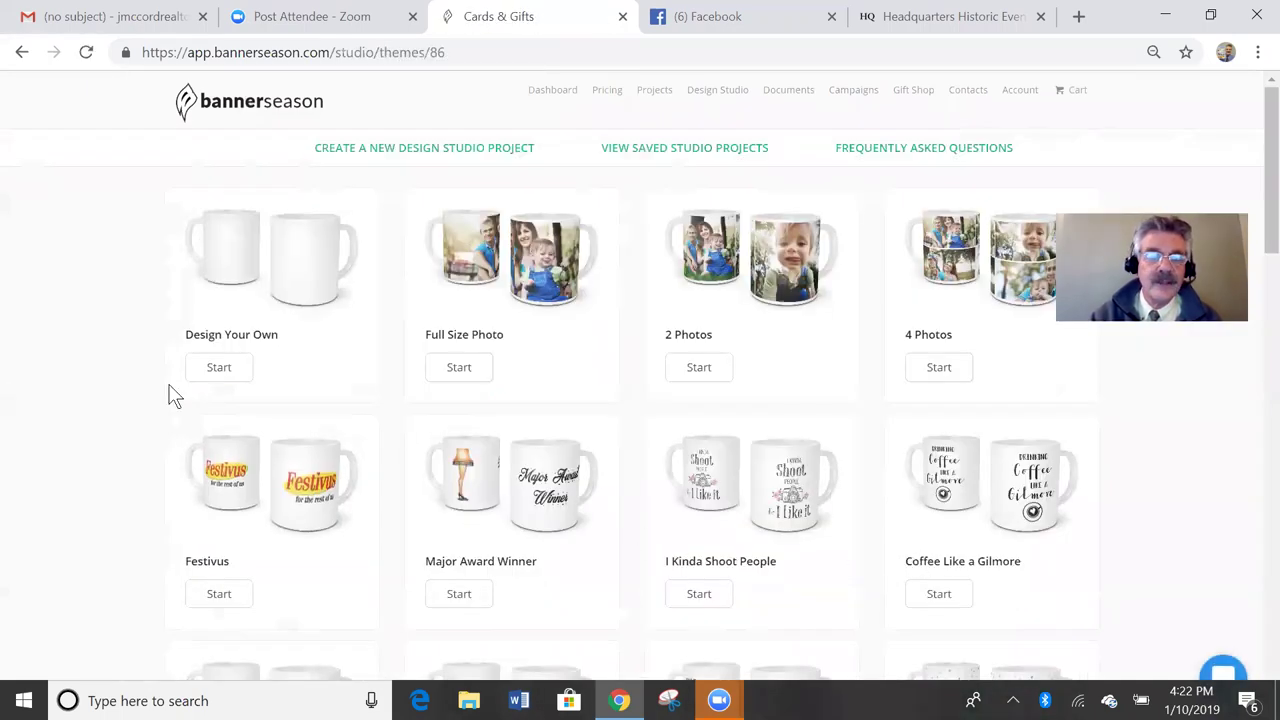
pyautogui.click(228, 372)
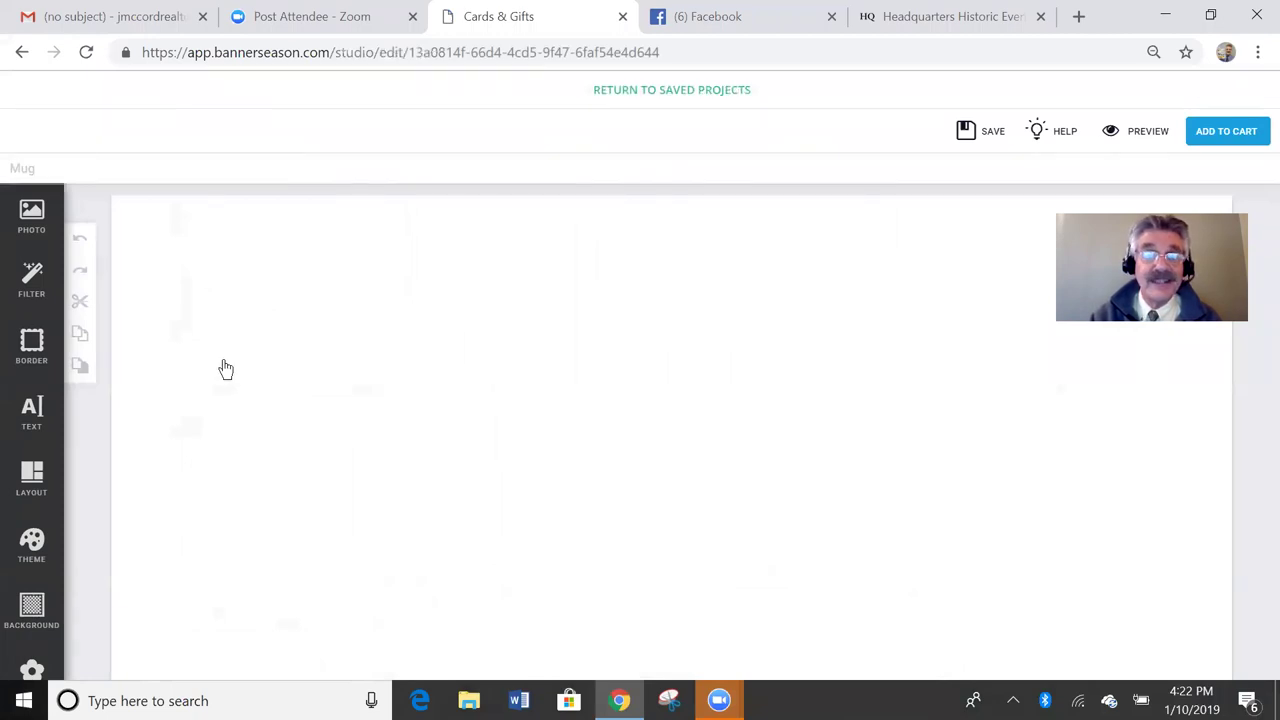
# Step: Put the dining-room photo on the mug's left side and another room photo on its right
pyautogui.click(33, 218)
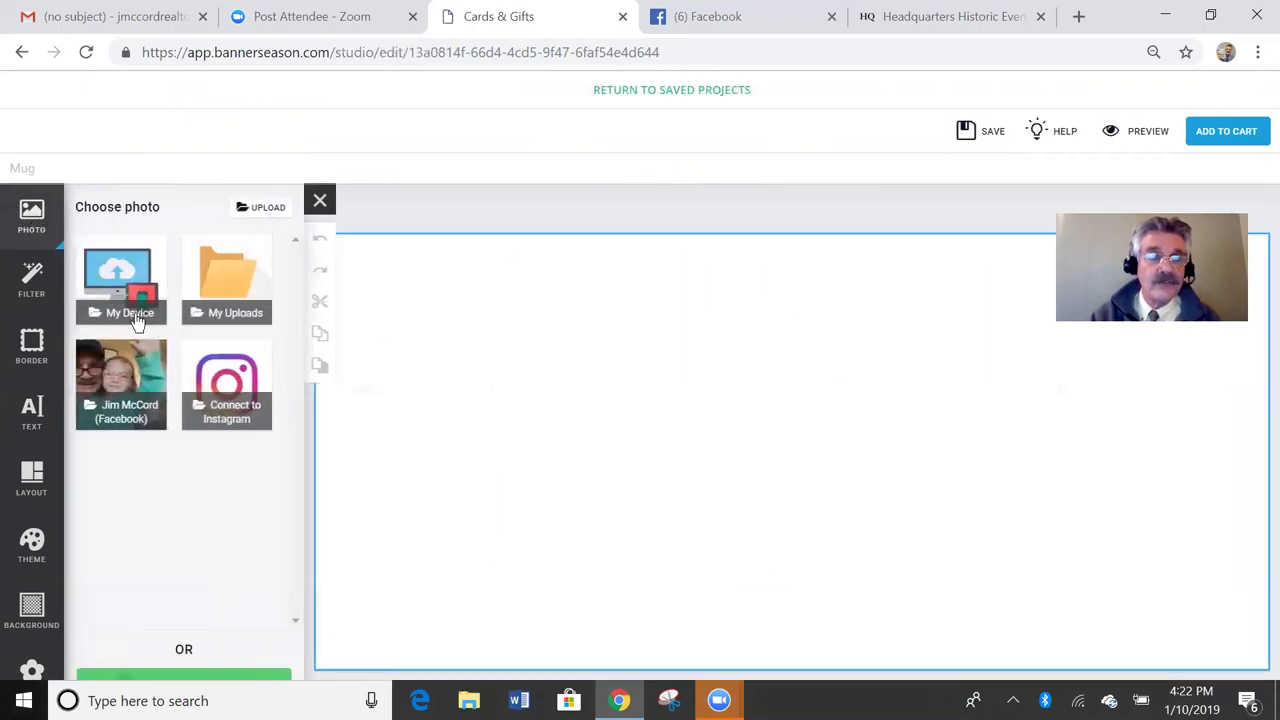
pyautogui.click(250, 317)
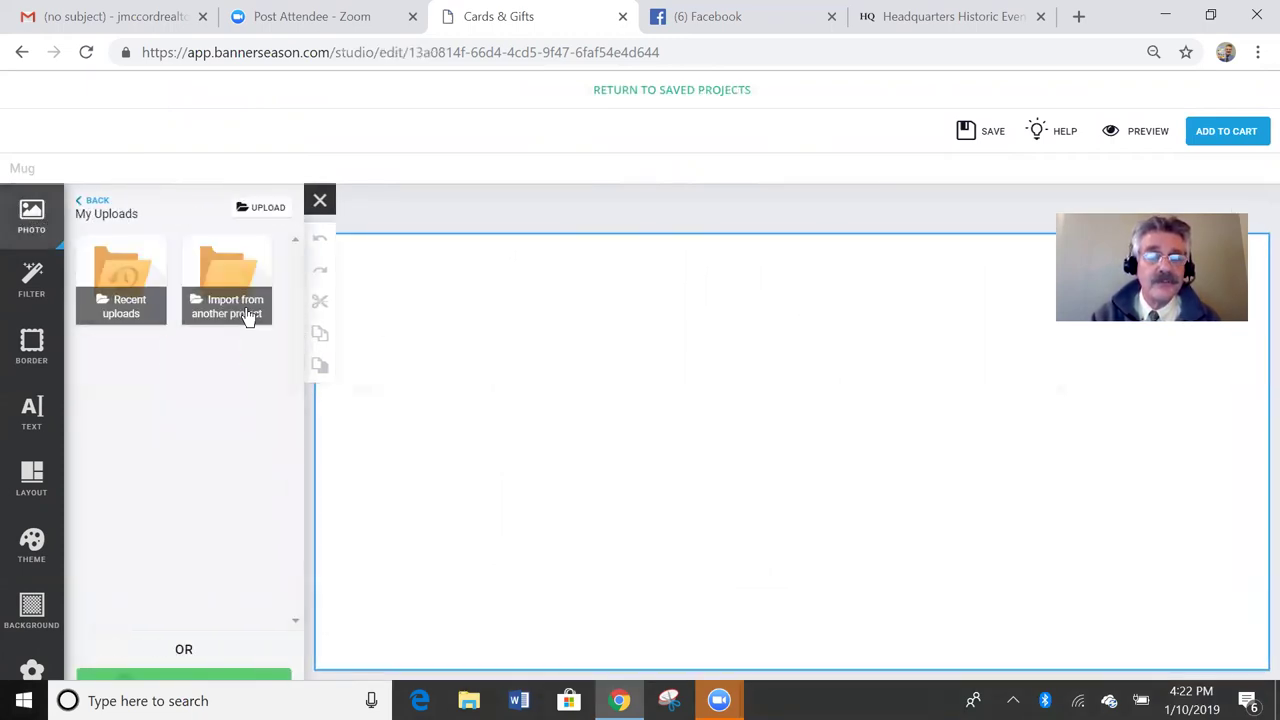
pyautogui.click(118, 300)
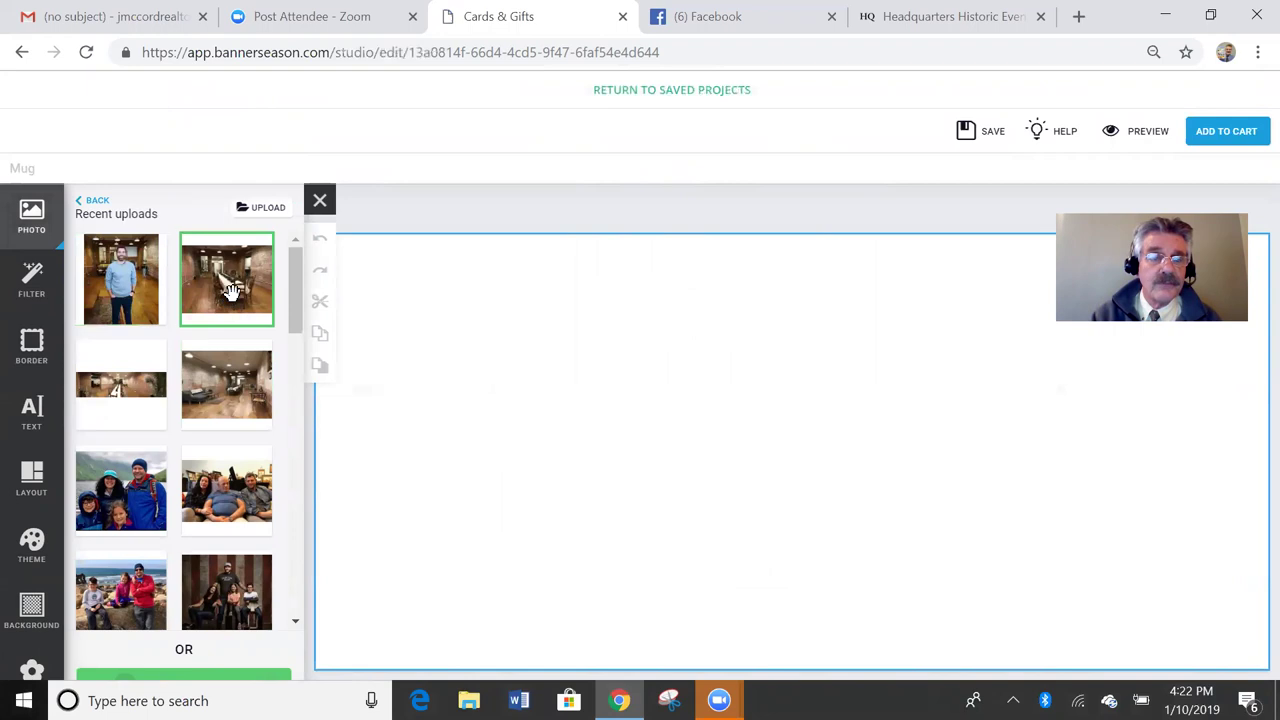
pyautogui.moveTo(231, 286); pyautogui.dragTo(367, 417)
pyautogui.moveTo(548, 468); pyautogui.dragTo(587, 449)
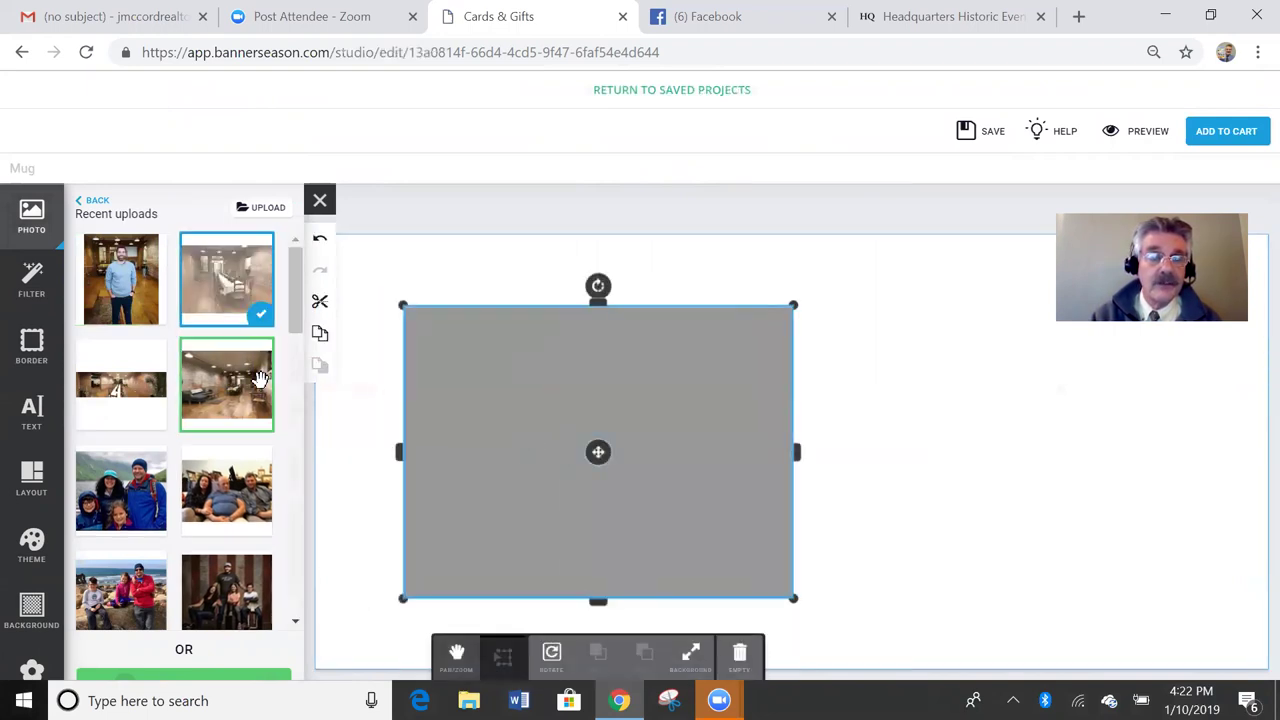
pyautogui.moveTo(240, 380); pyautogui.dragTo(1045, 455)
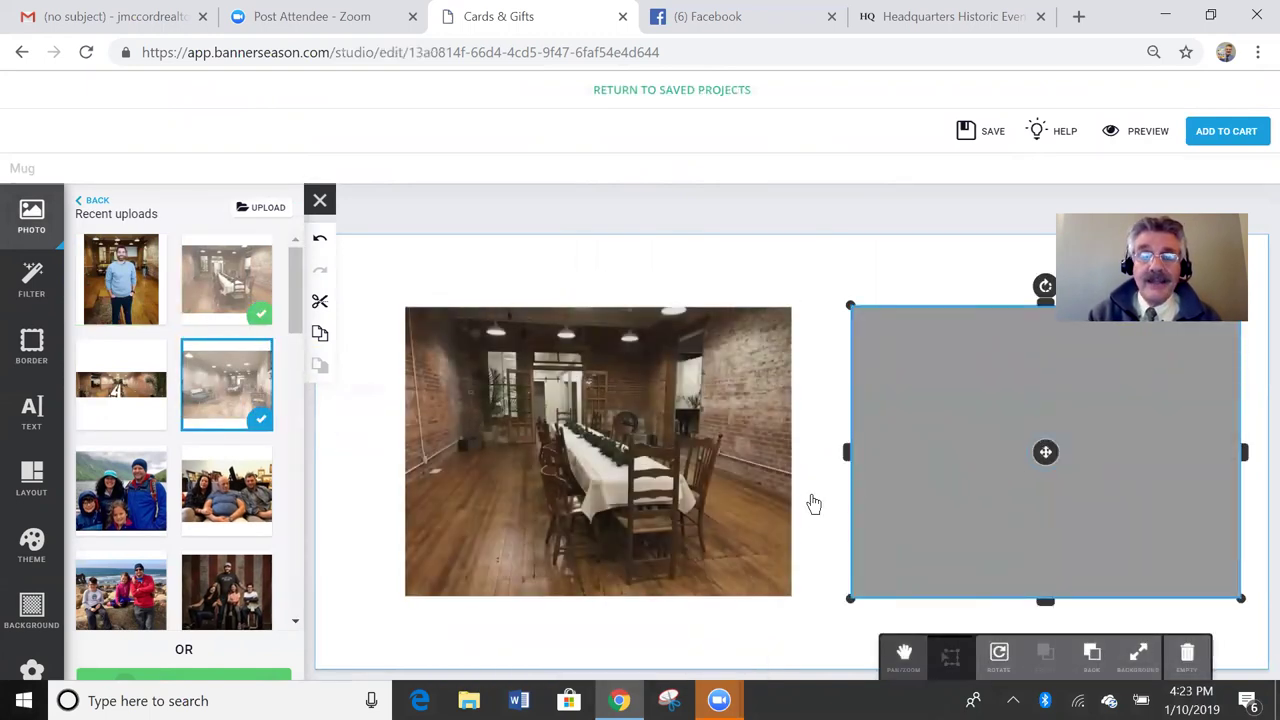
pyautogui.click(667, 399)
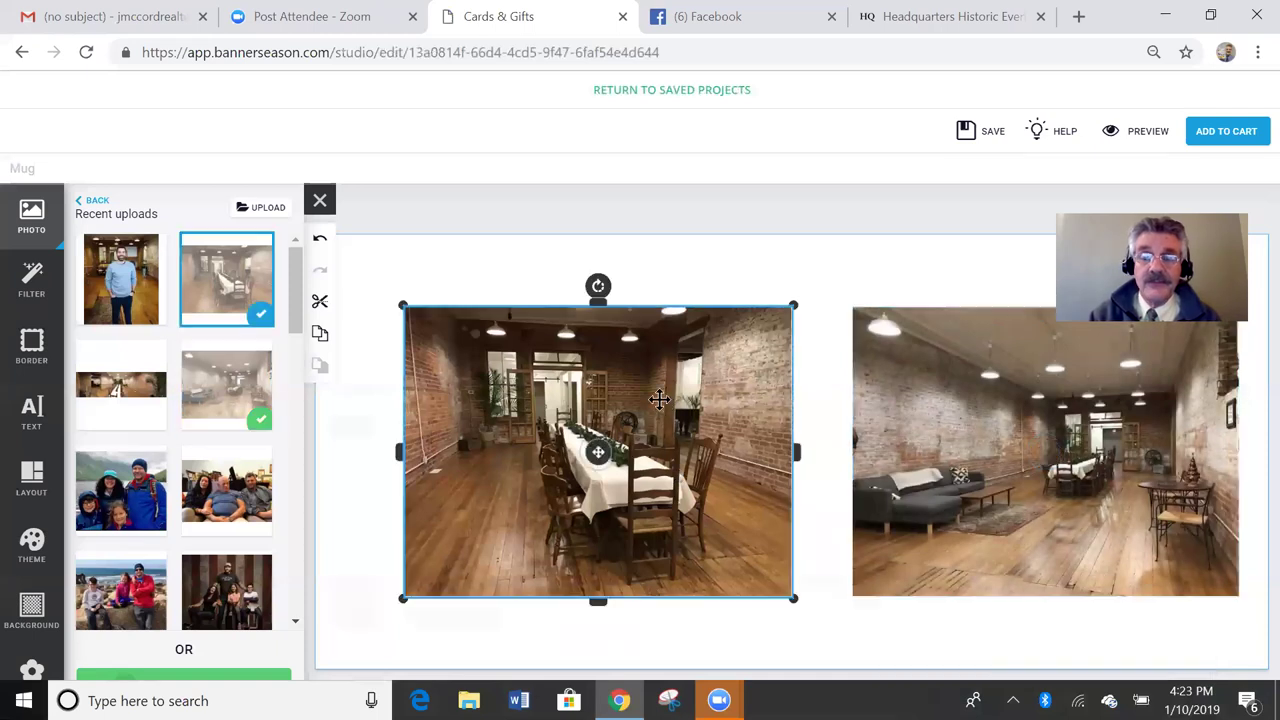
# Step: Apply the thick black border to both the left and right venue photos
pyautogui.click(31, 356)
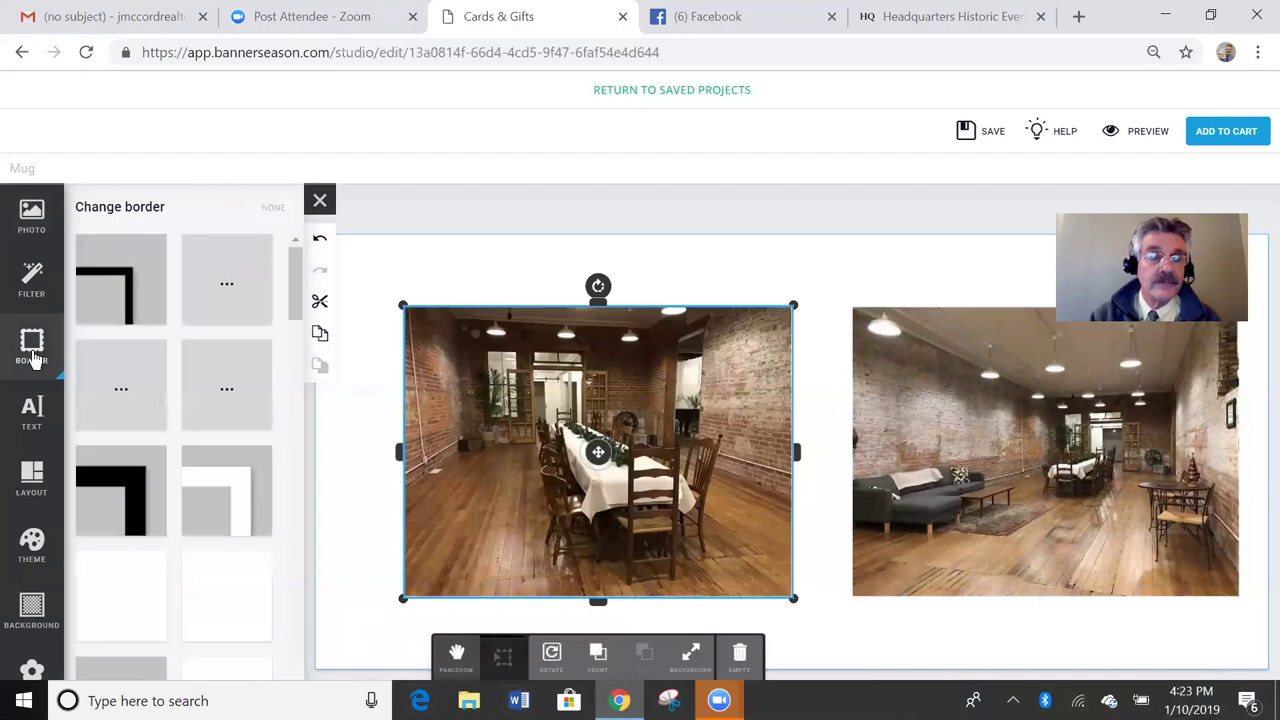
pyautogui.click(126, 384)
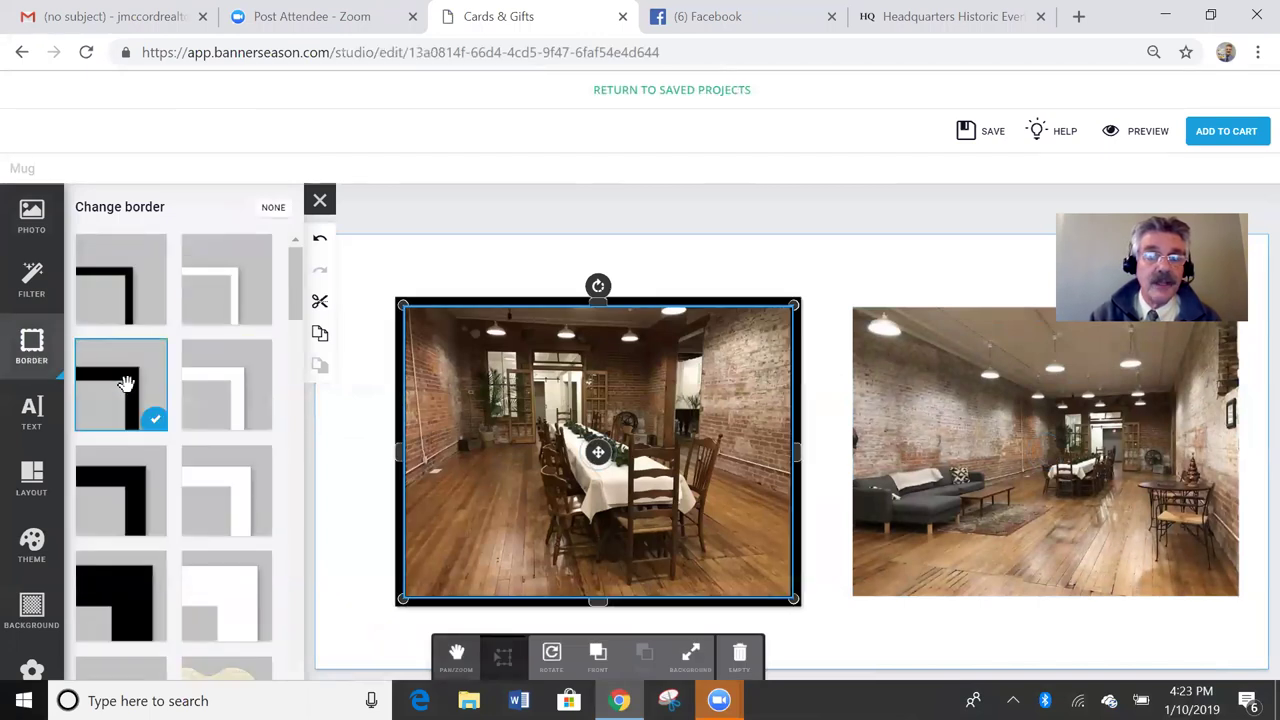
pyautogui.click(974, 443)
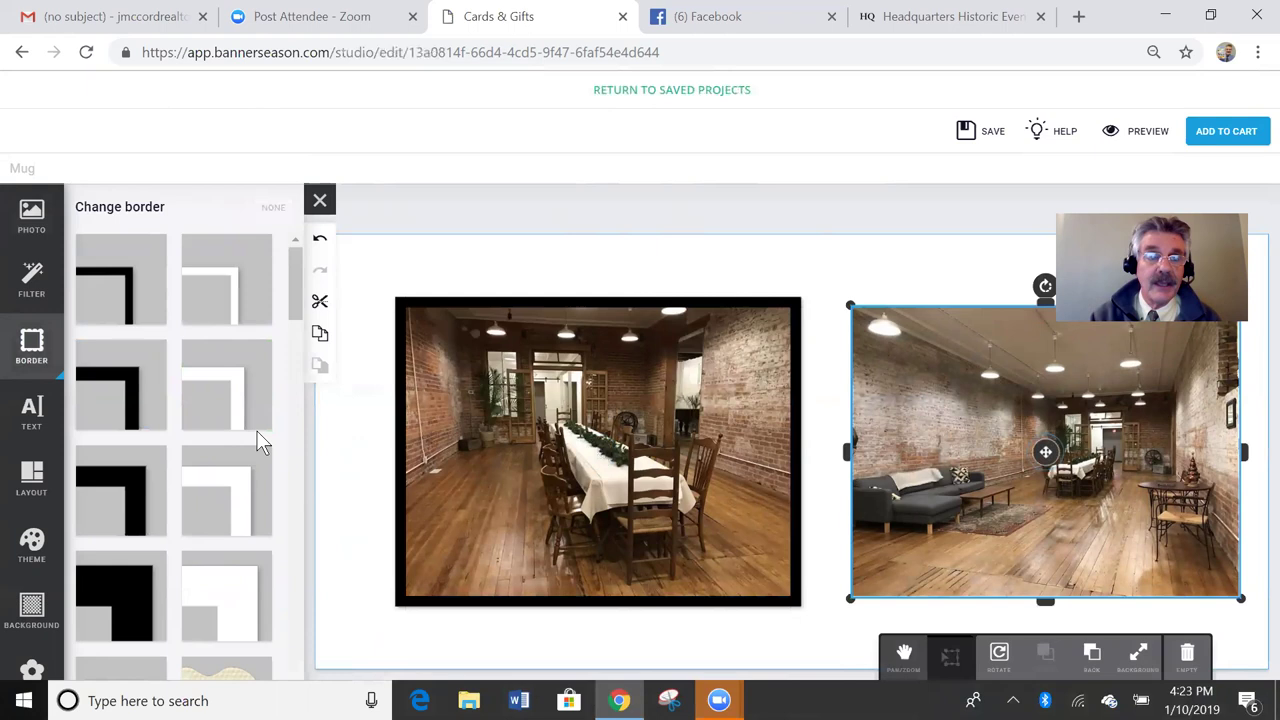
pyautogui.click(128, 386)
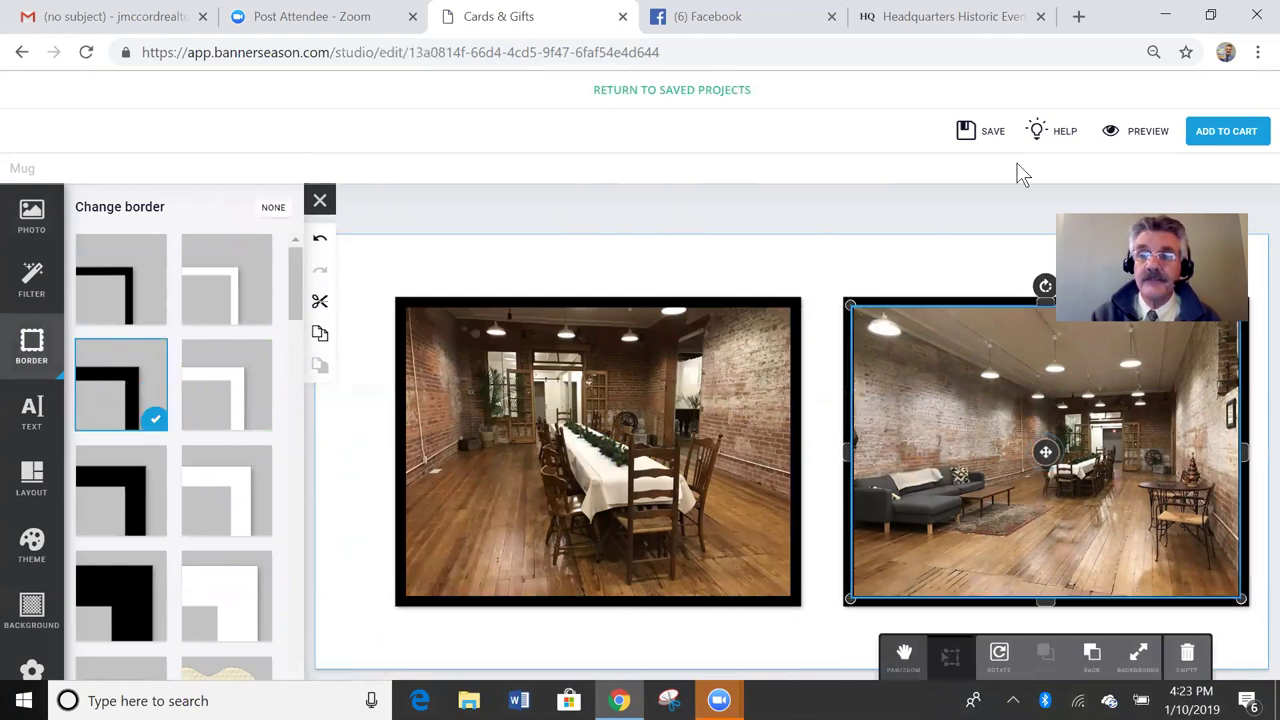
pyautogui.click(1124, 136)
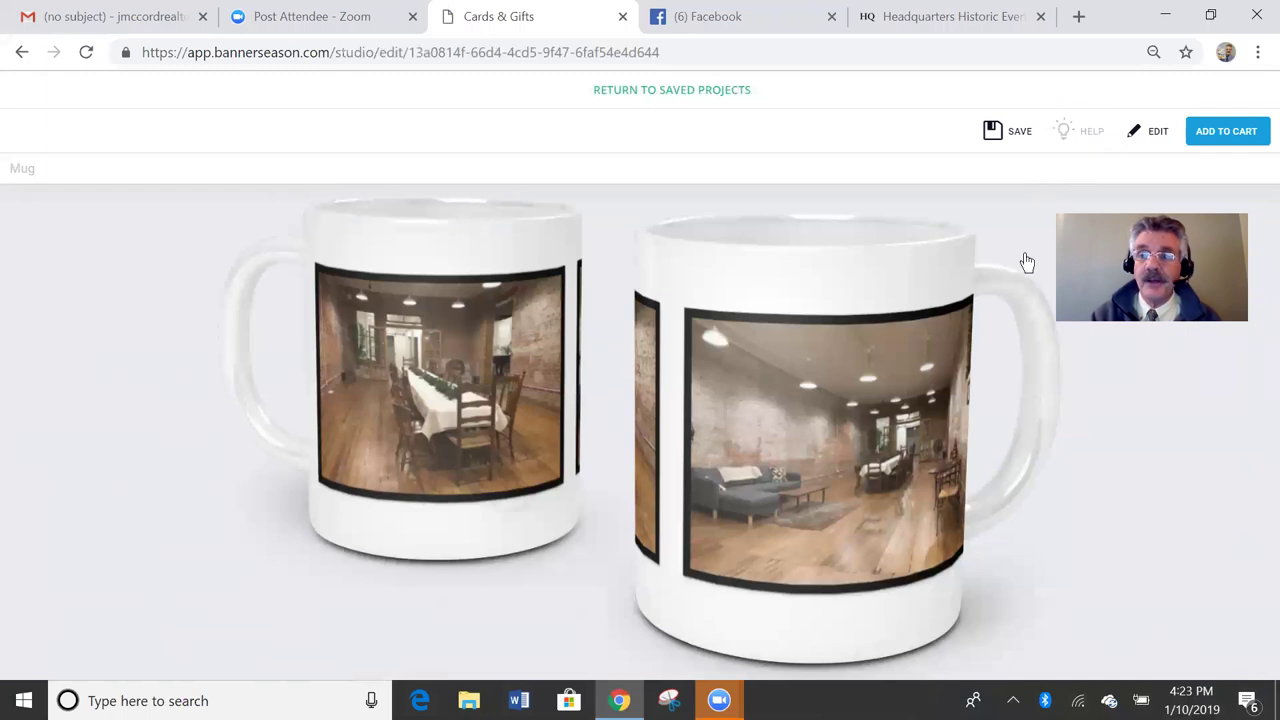
# Step: Add the two-photo mug design to the cart and confirm in the Review your project dialog
pyautogui.click(1227, 133)
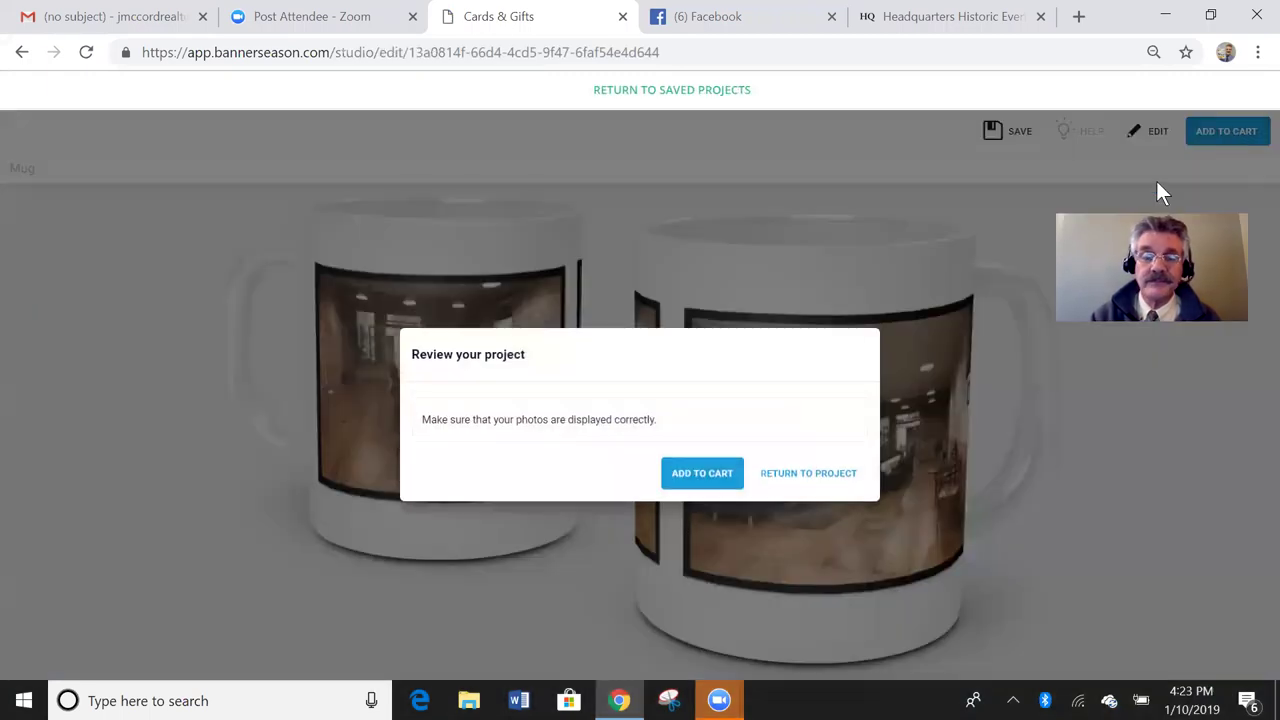
pyautogui.click(712, 474)
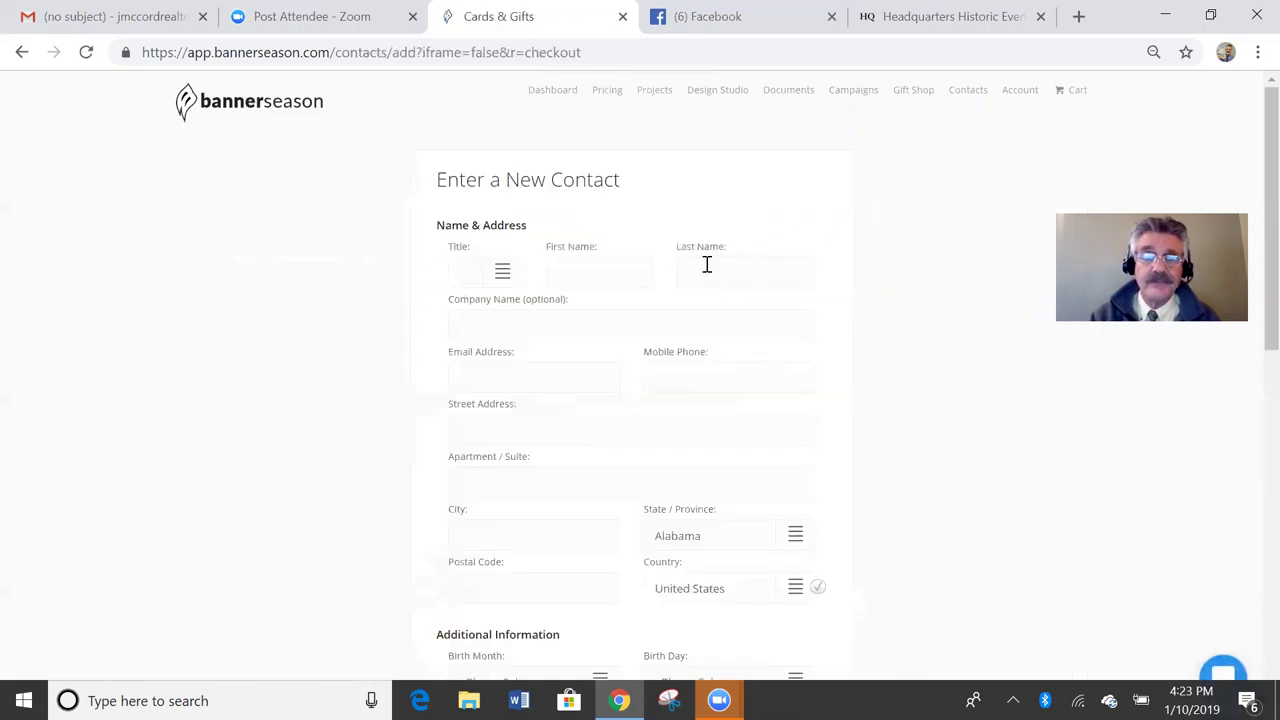
# Step: Enter the contact's first and last name and their street address
pyautogui.click(584, 277)
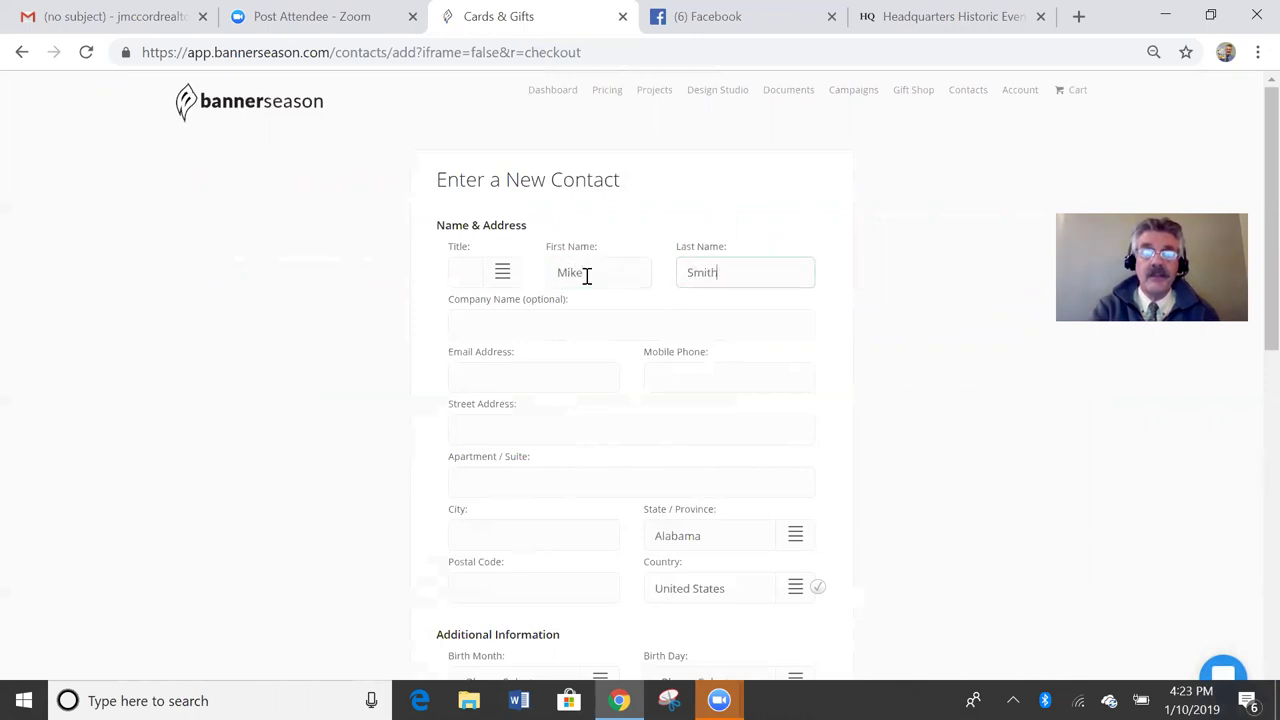
pyautogui.press('Tab')
pyautogui.press('Tab')
pyautogui.press('Tab')
pyautogui.press('Tab')
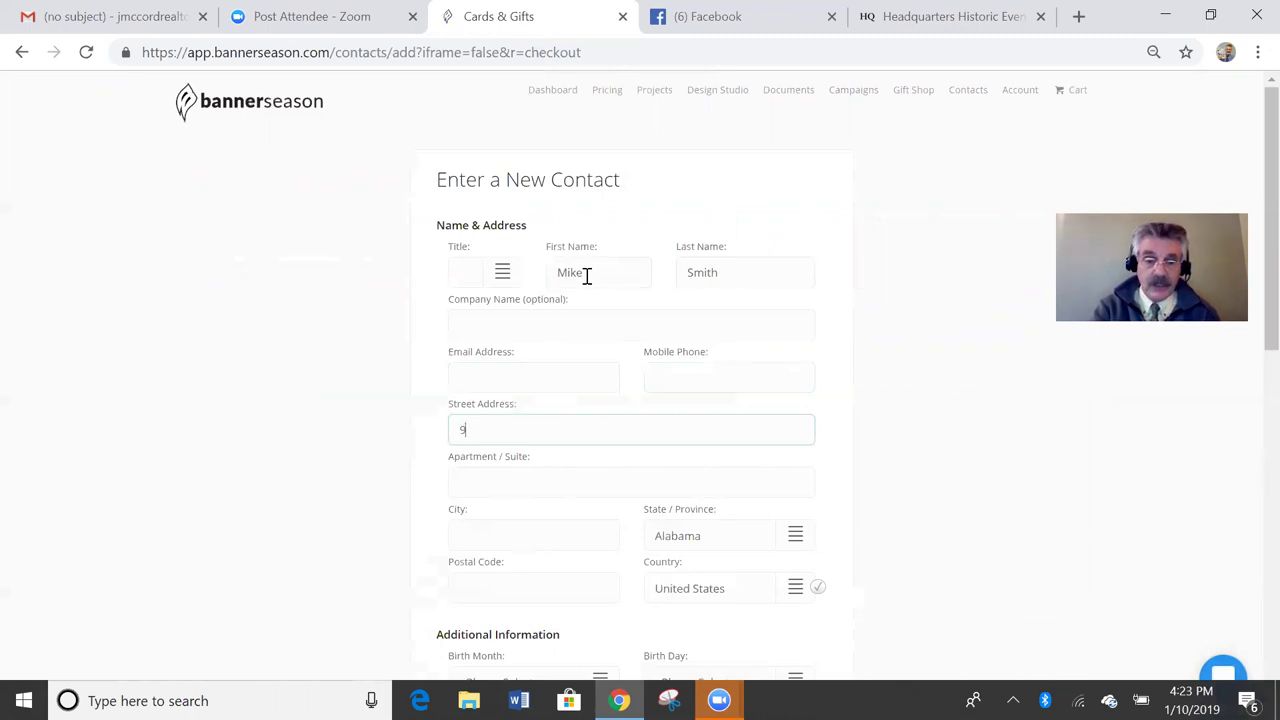
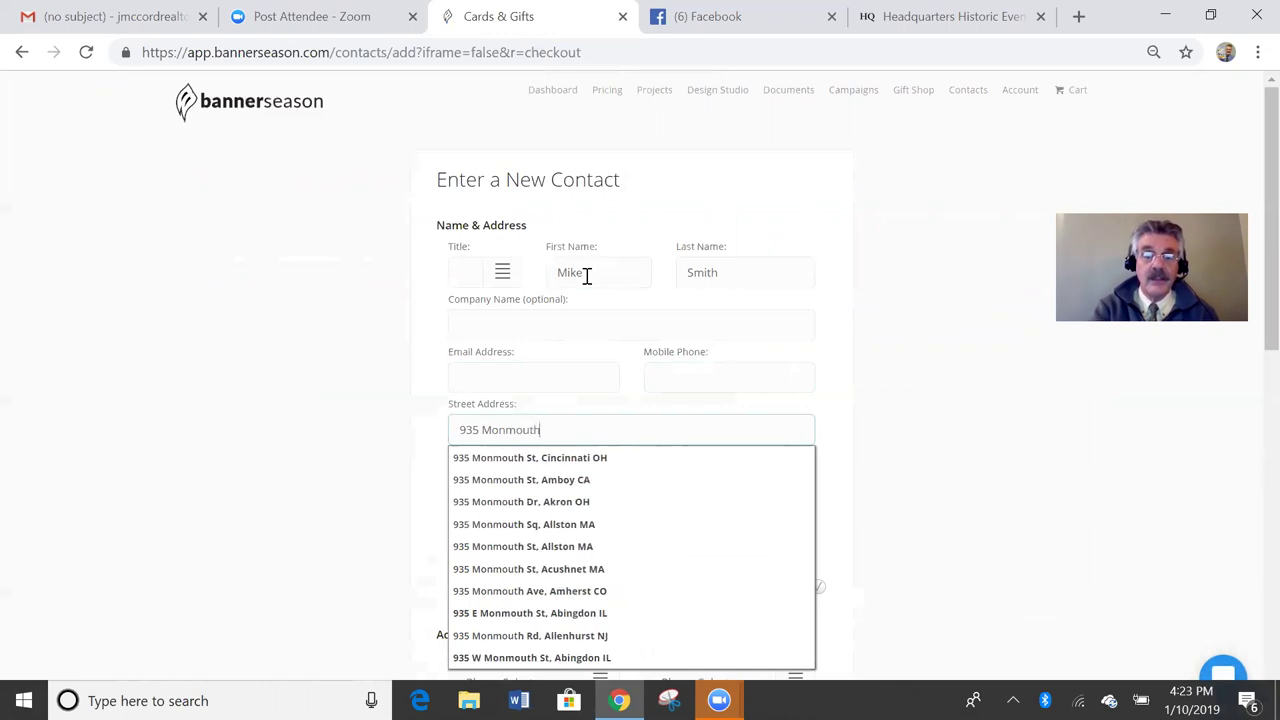
pyautogui.press('Tab')
pyautogui.press('Tab')
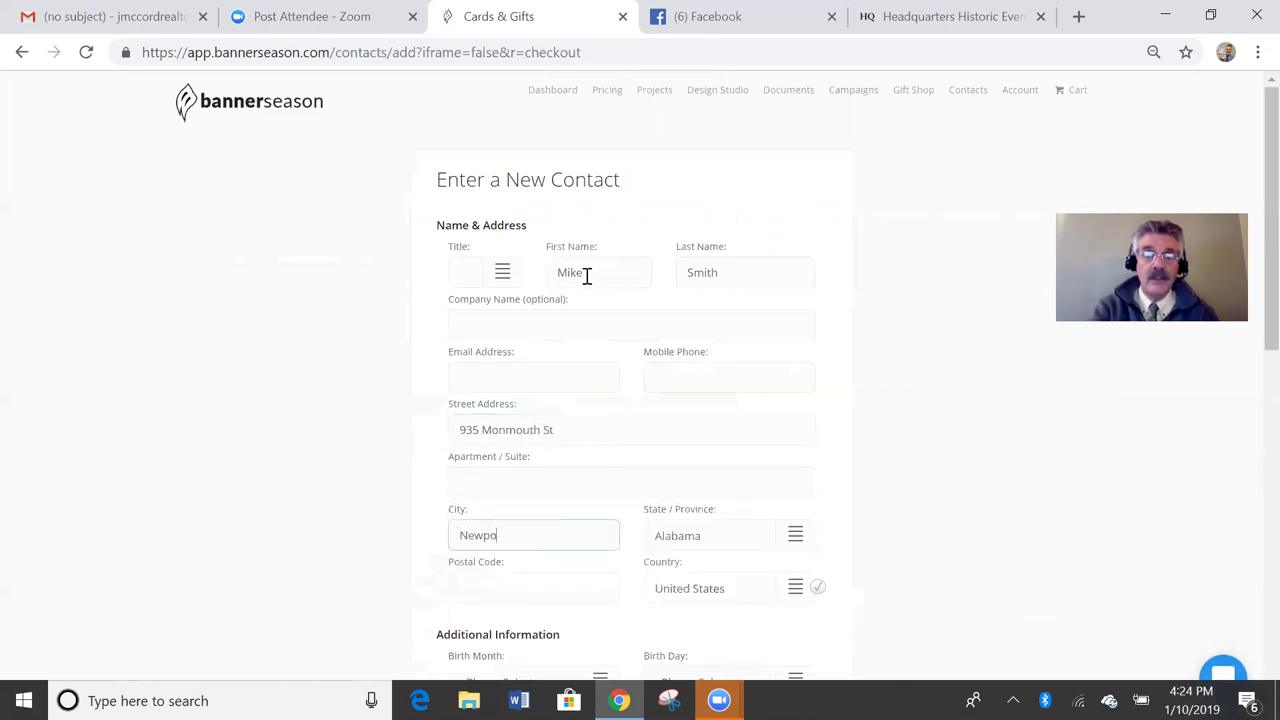
# Step: Fill in the contact's city, choose their state, and enter the company name
pyautogui.press('Tab')
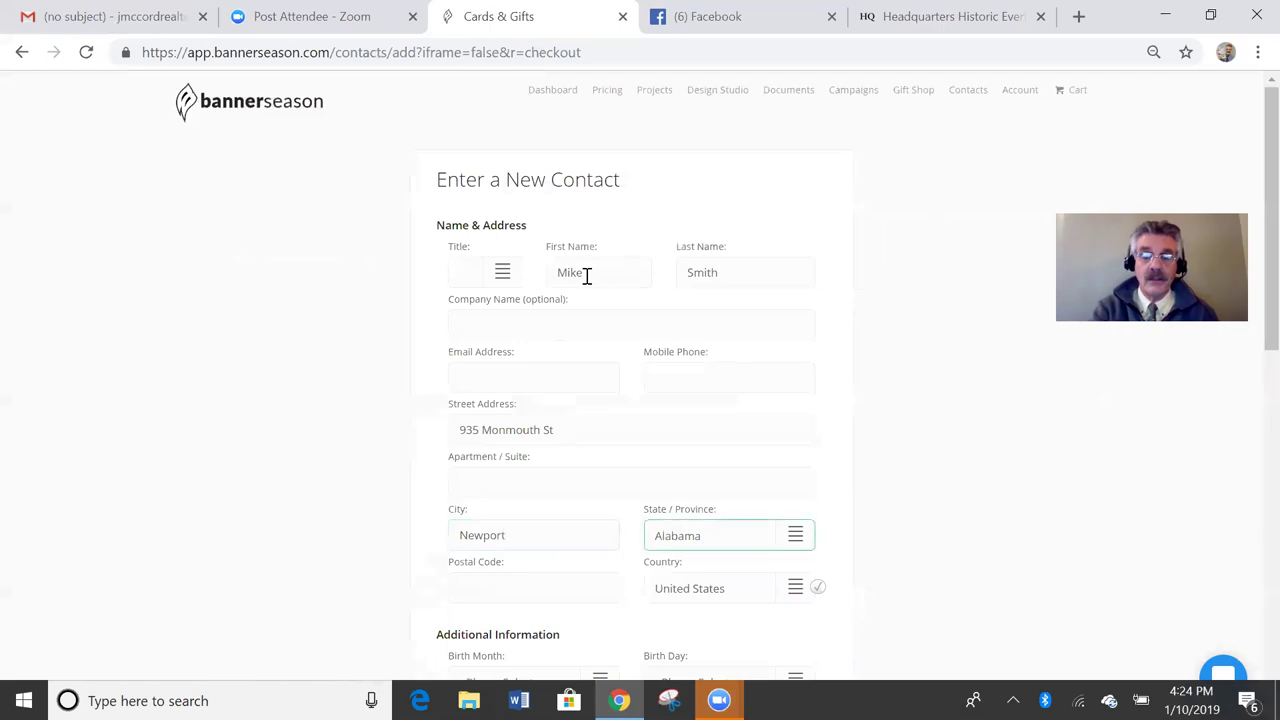
pyautogui.click(792, 545)
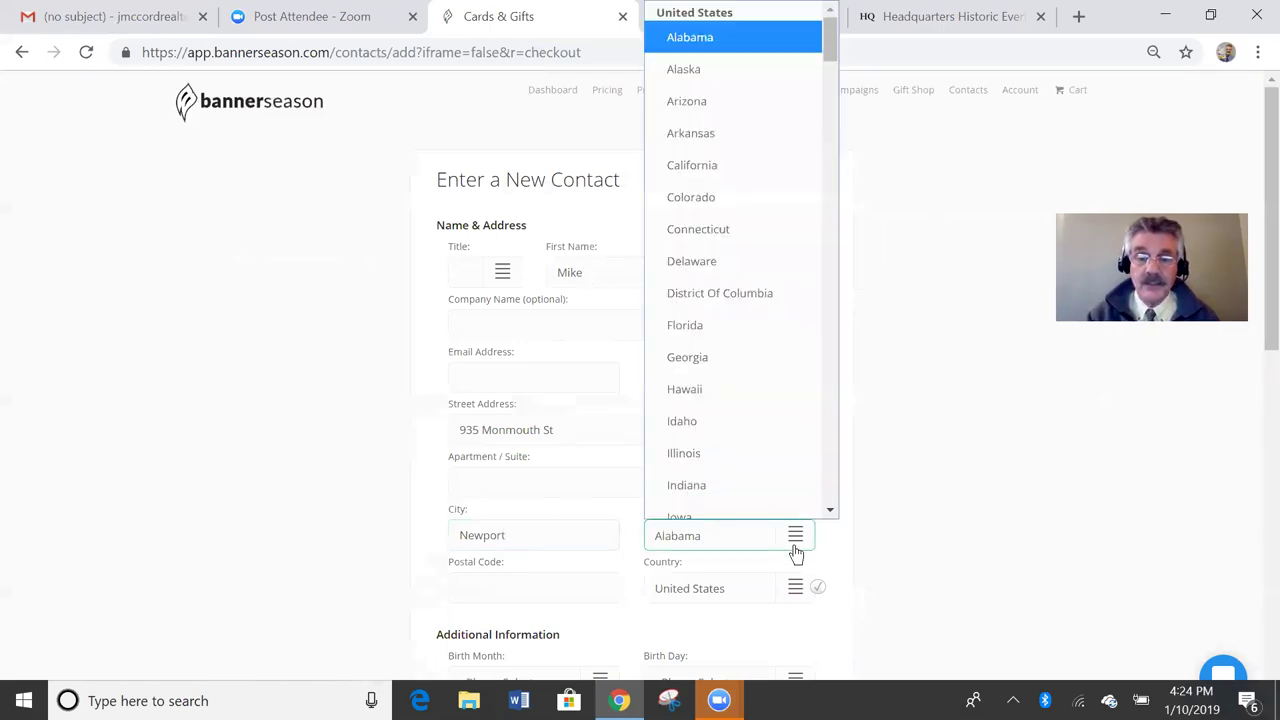
pyautogui.moveTo(831, 47); pyautogui.dragTo(842, 85)
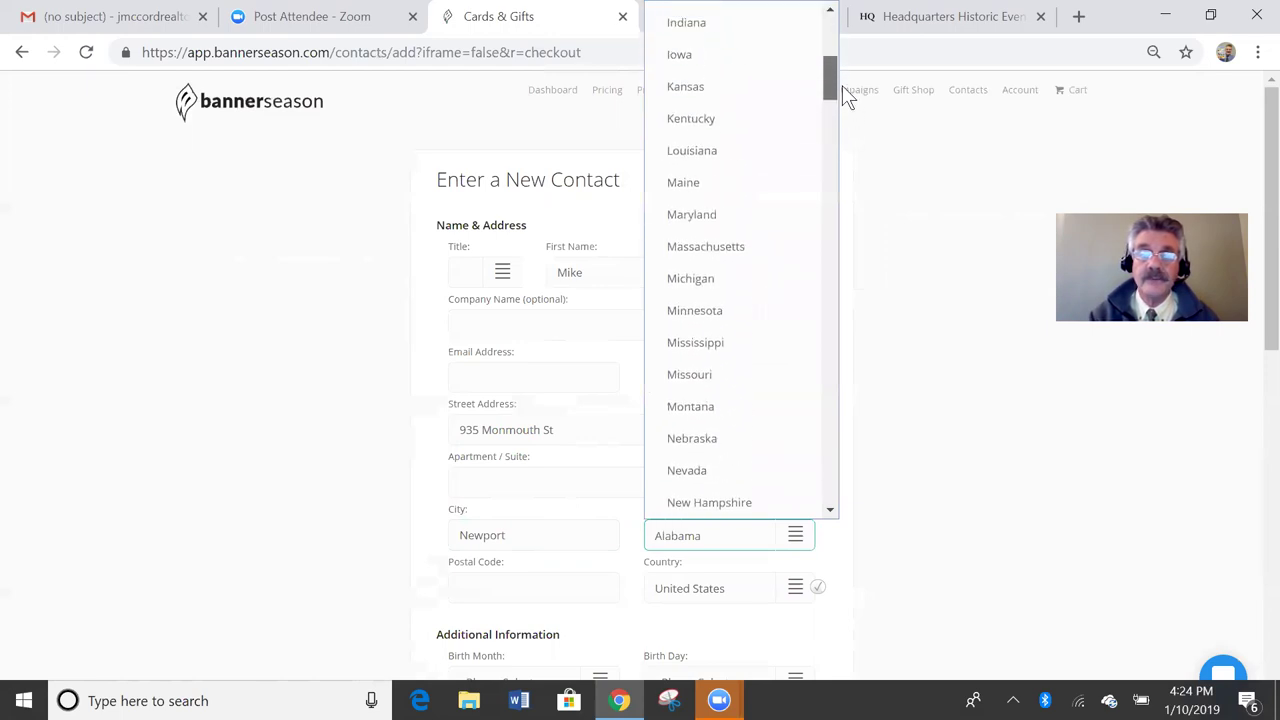
pyautogui.click(781, 119)
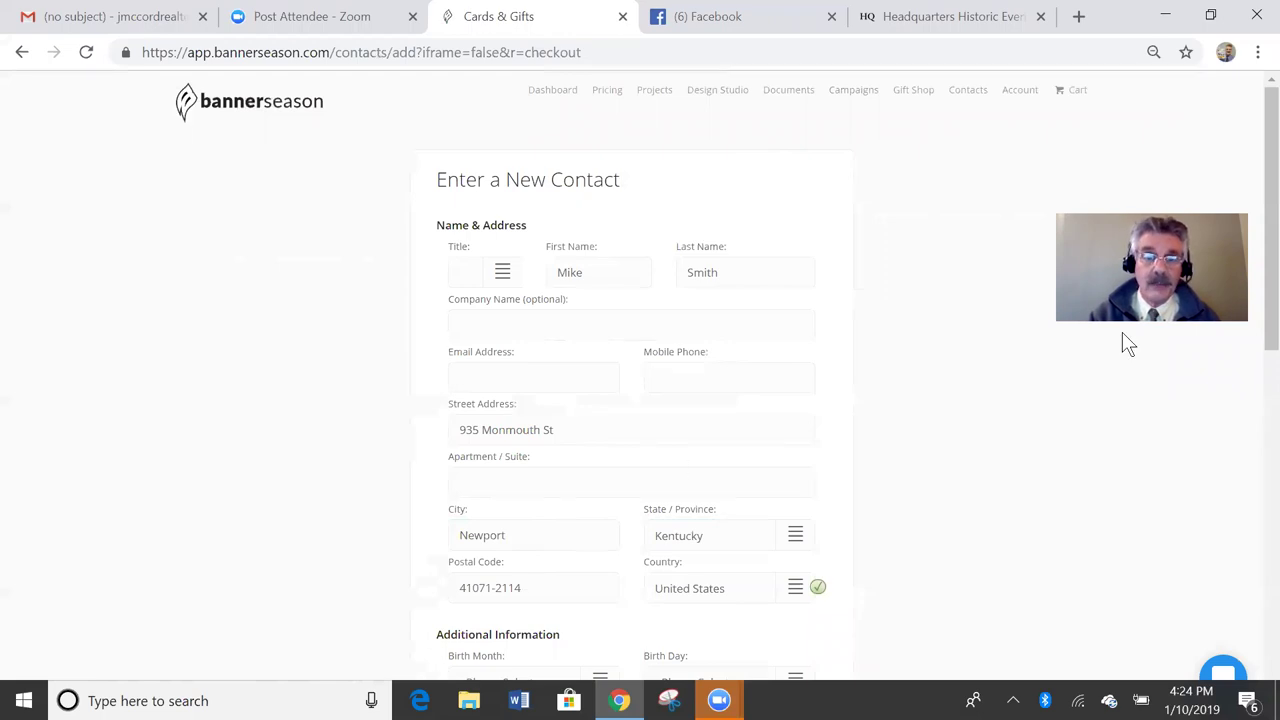
pyautogui.click(534, 324)
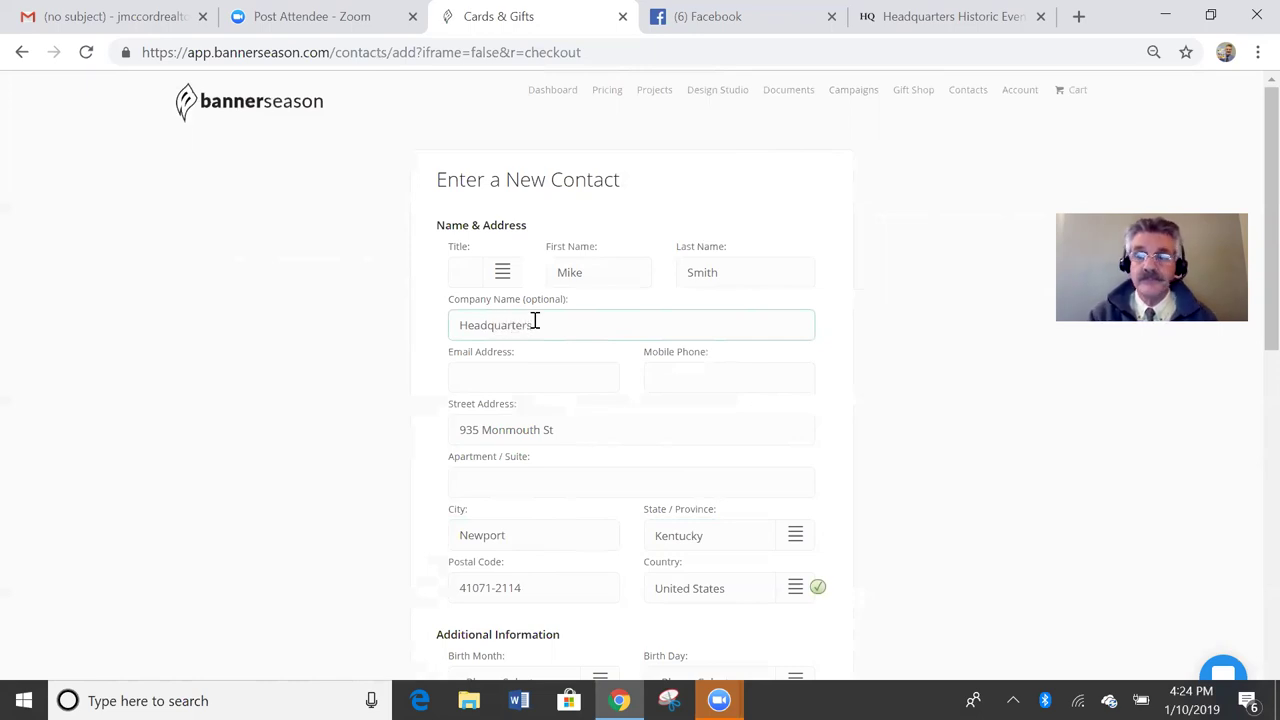
pyautogui.moveTo(1268, 310); pyautogui.dragTo(1262, 635)
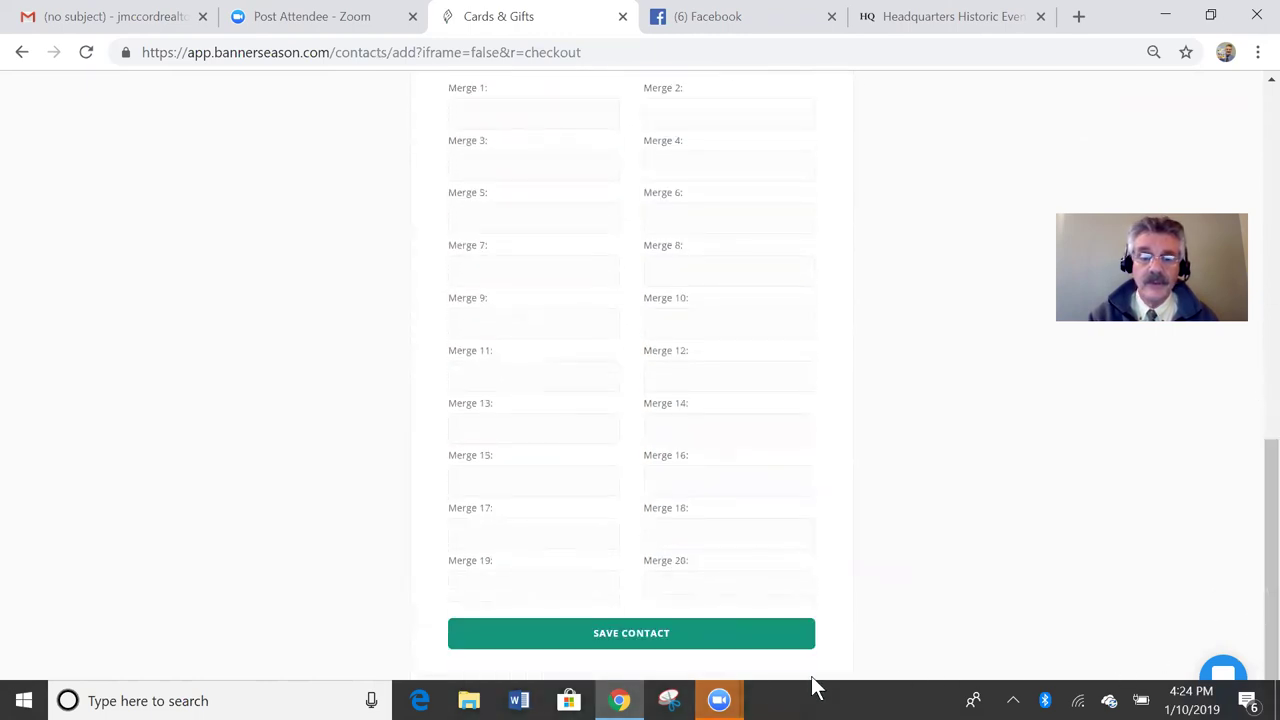
# Step: Save the contact, select them as the recipient, and check out to place the $42.03 order
pyautogui.click(735, 642)
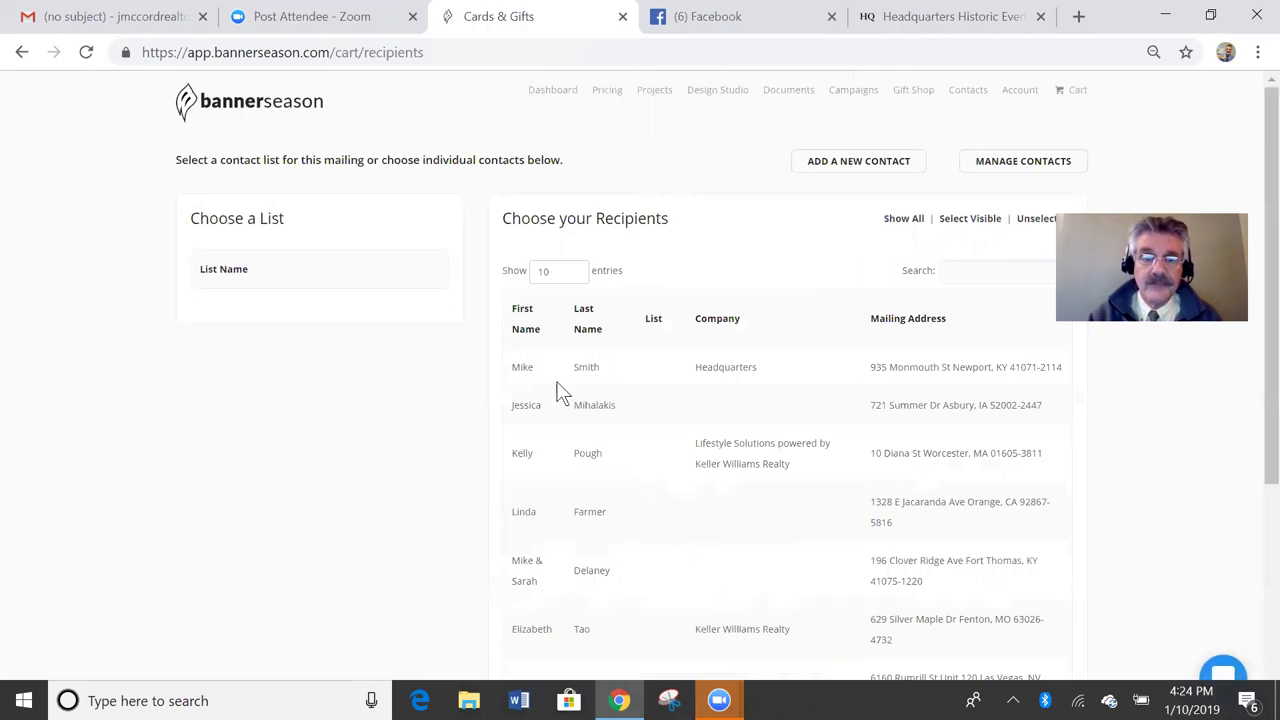
pyautogui.click(522, 368)
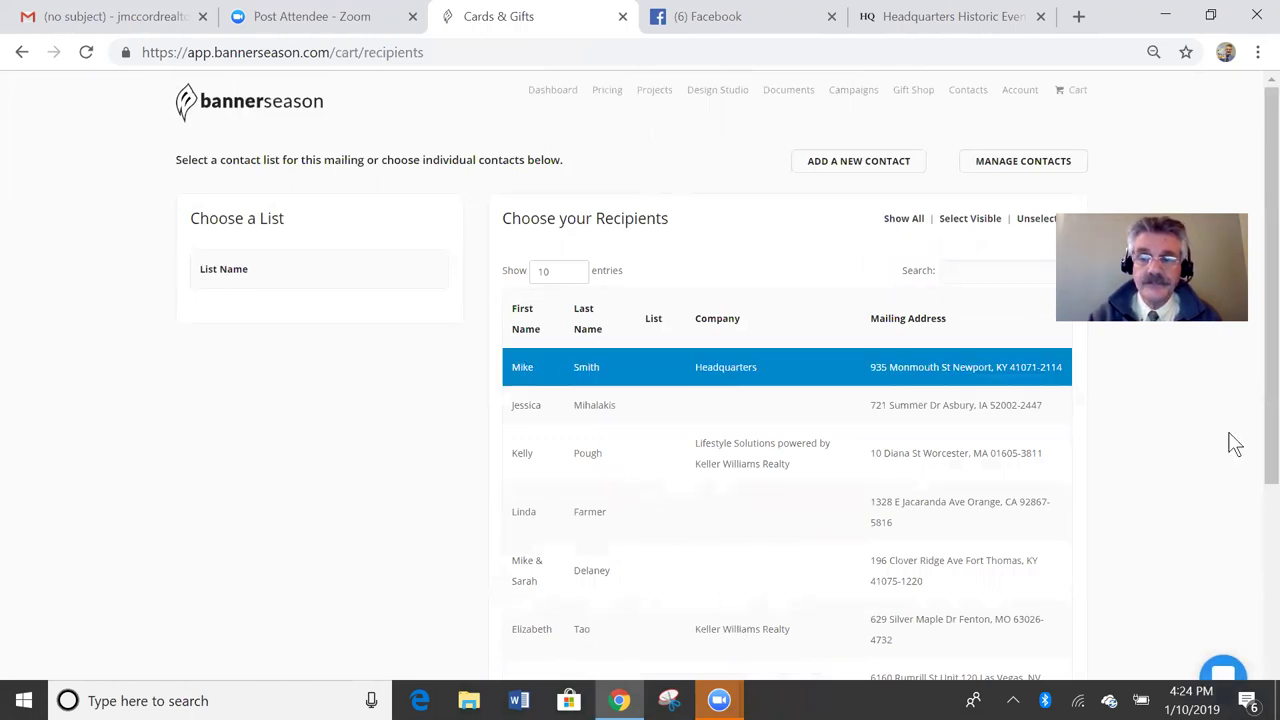
pyautogui.moveTo(1263, 380); pyautogui.dragTo(1260, 600)
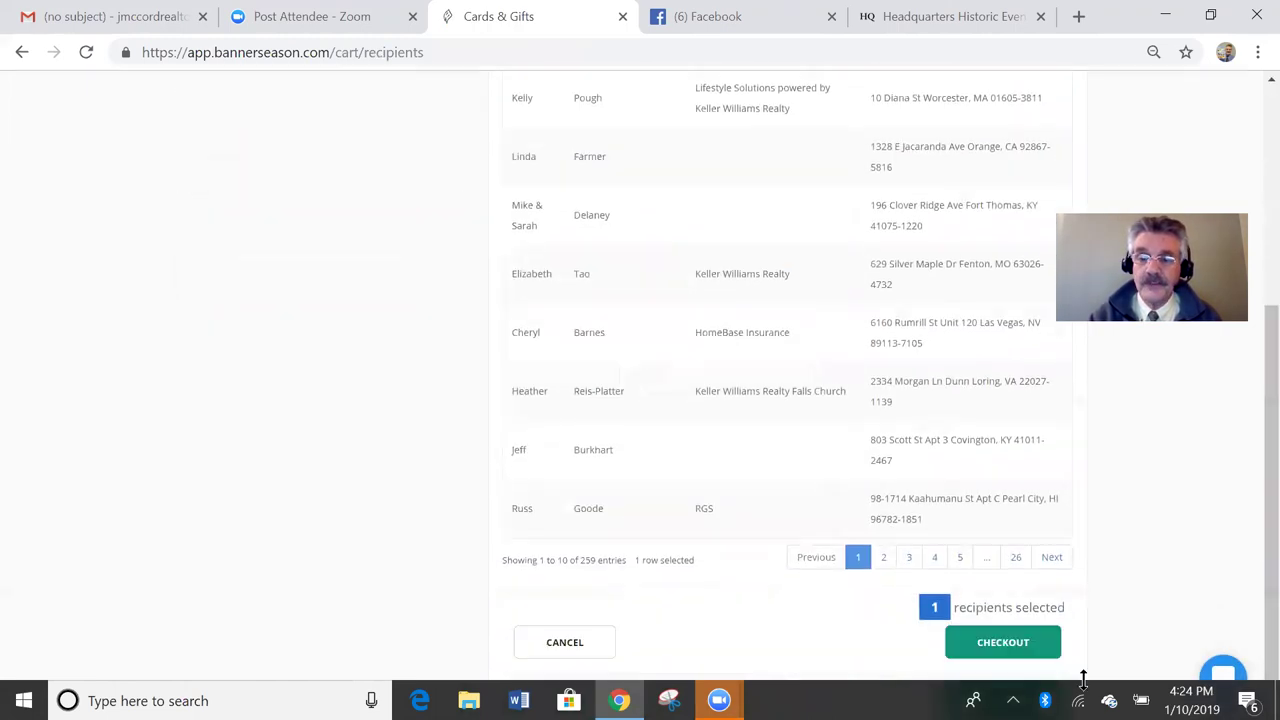
pyautogui.click(1031, 657)
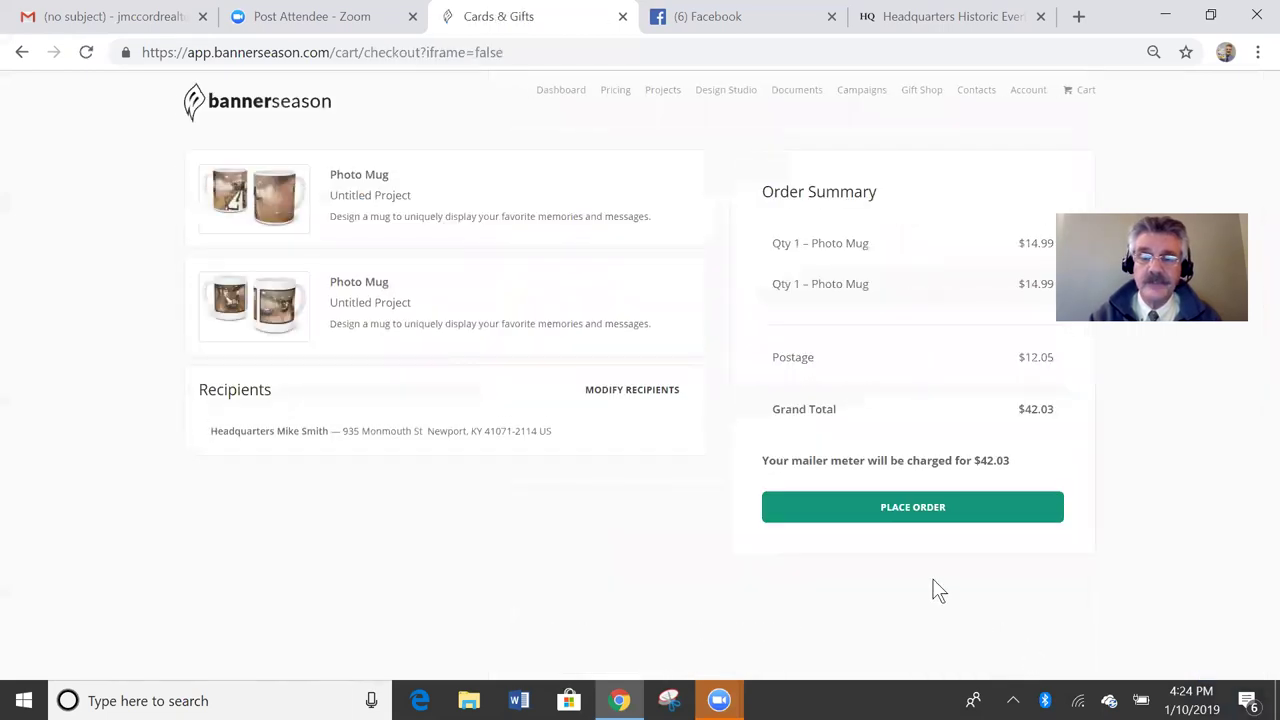
pyautogui.click(957, 508)
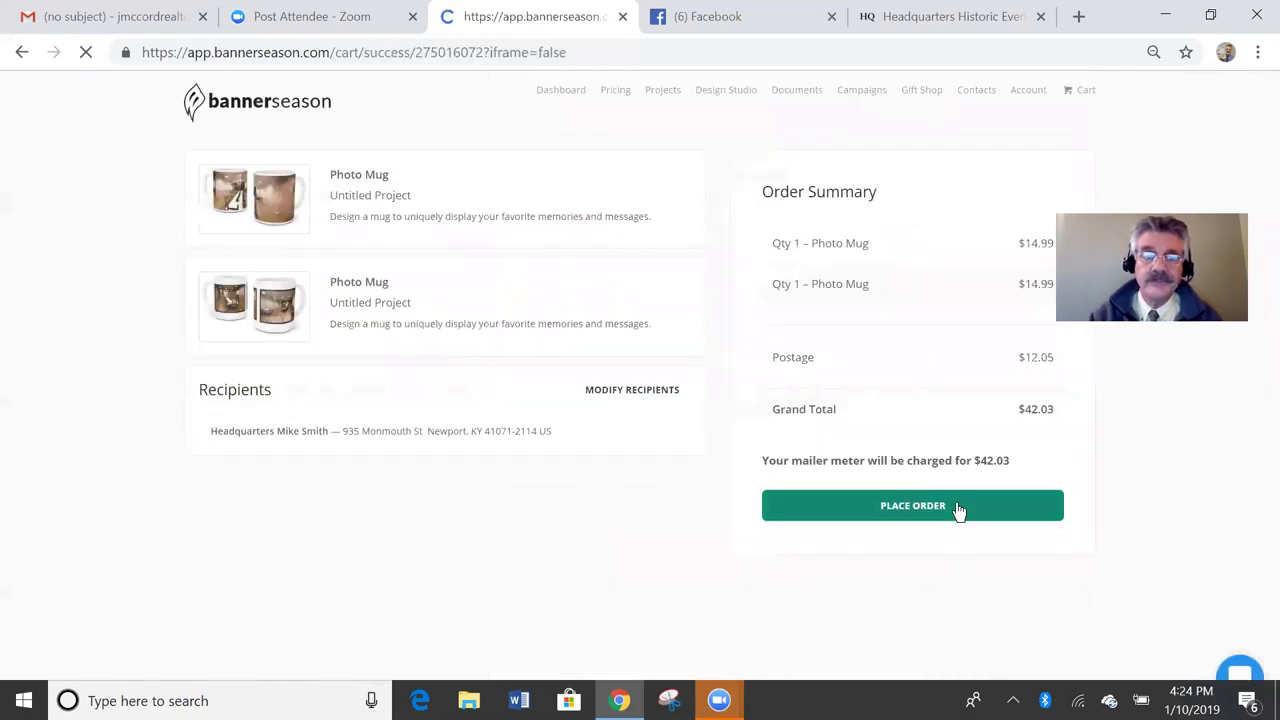